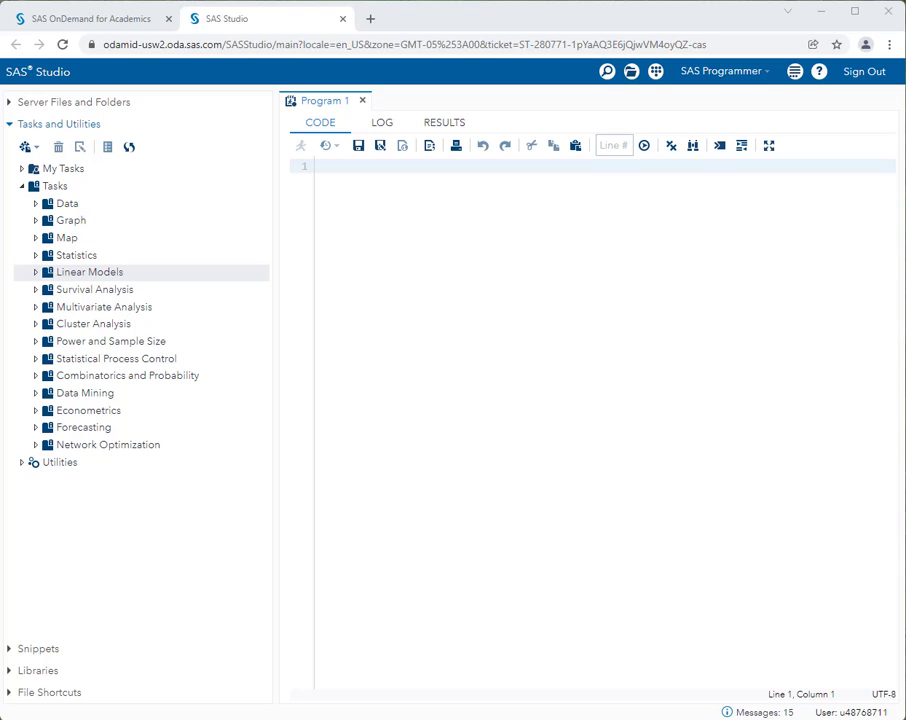
Open the FISH table from the SASHELP library
left_click(12, 678)
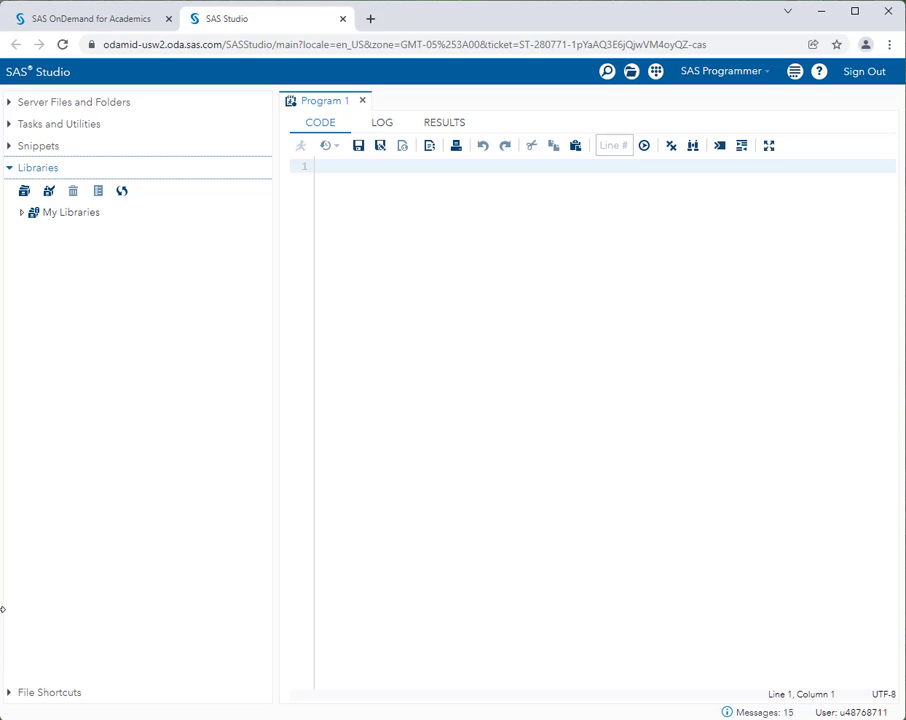
left_click(21, 213)
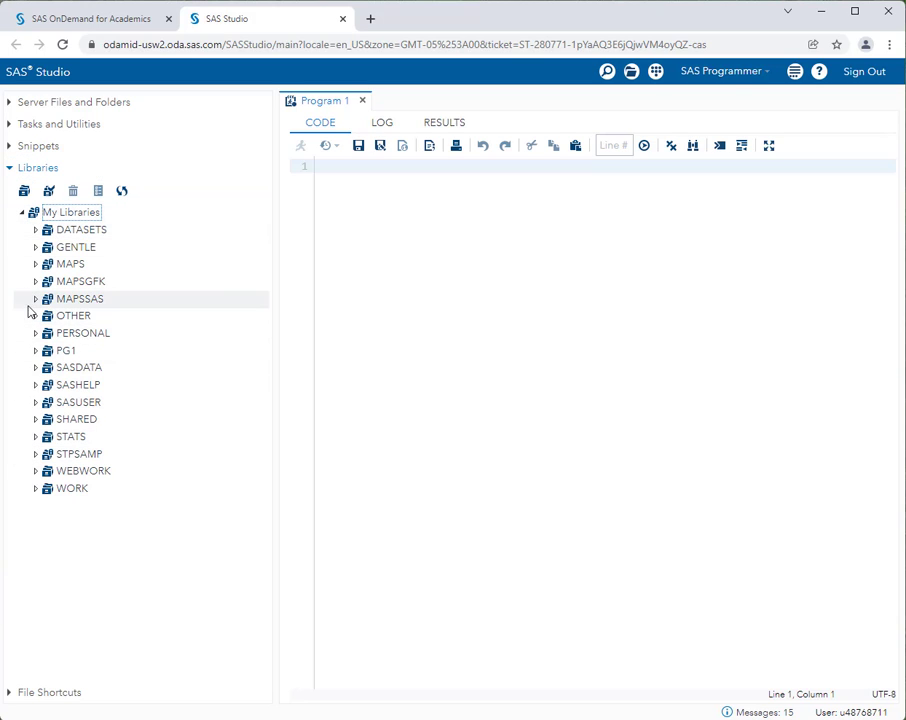
left_click(36, 386)
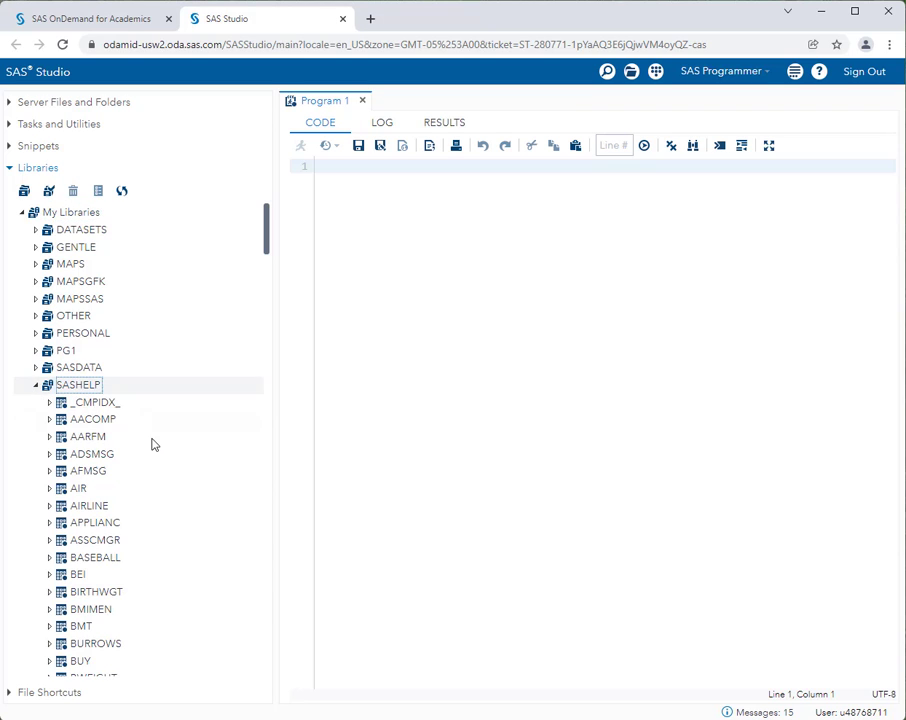
scroll(152, 440, "down", 10)
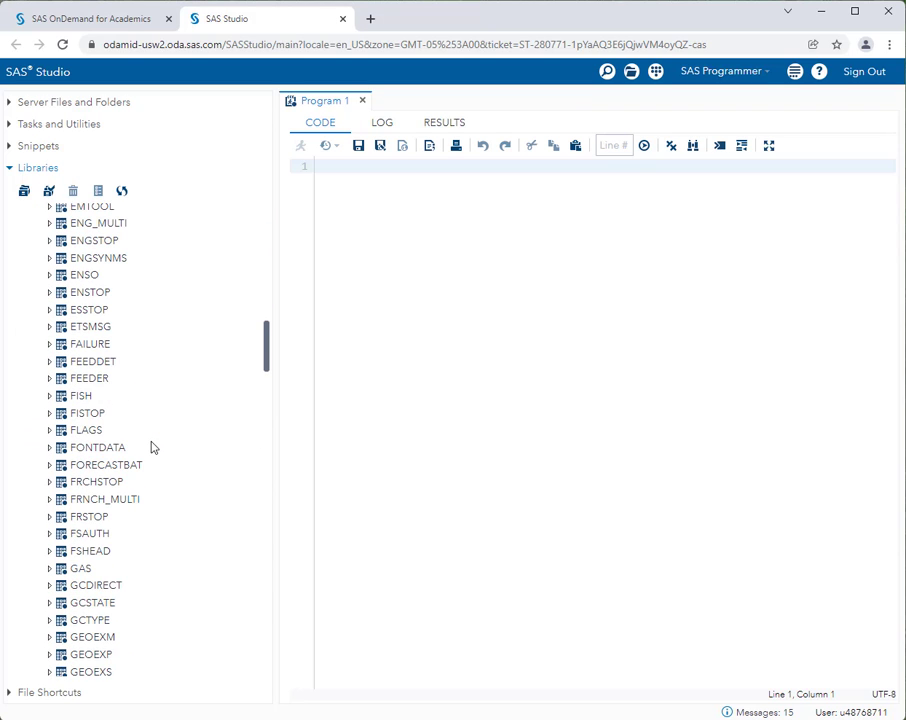
double_click(88, 397)
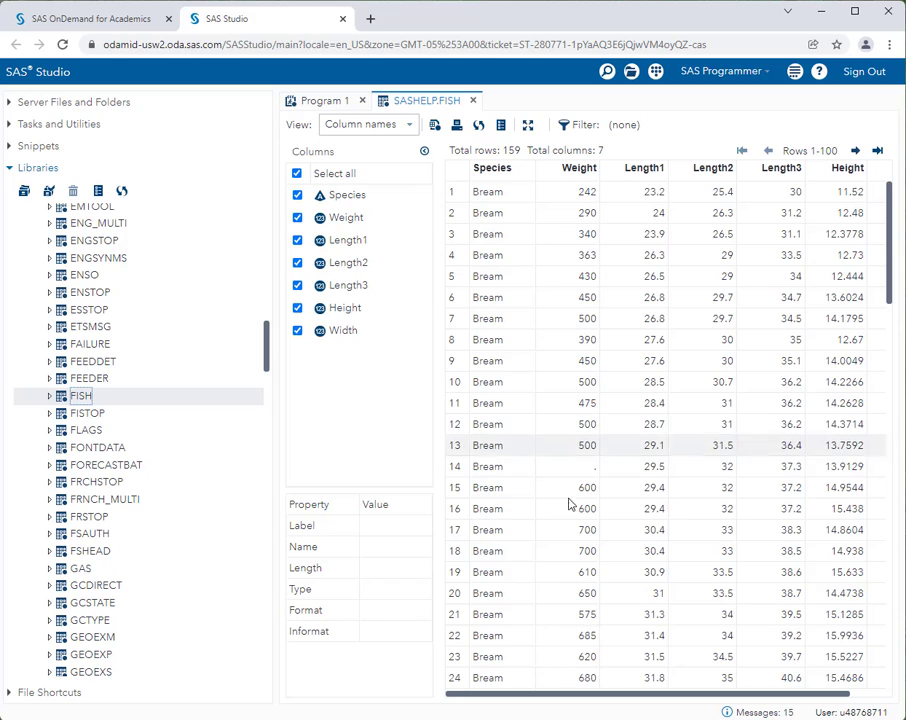
Look through the rows and columns of the FISH table in the maximized view, and restore the normal layout
left_click(530, 127)
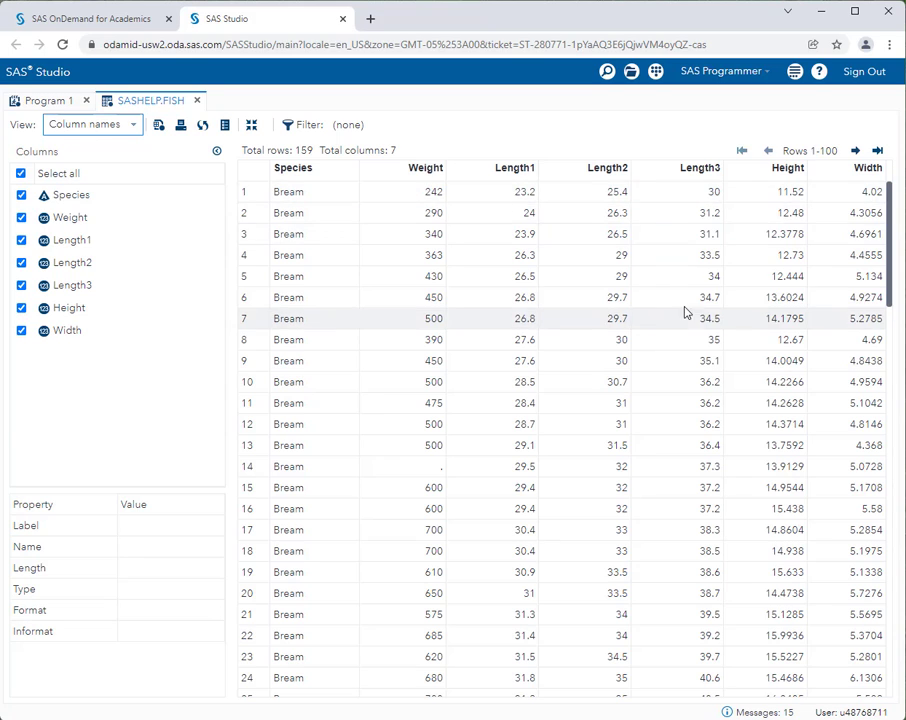
scroll(675, 335, "down", 3)
scroll(461, 340, "up", 3)
scroll(461, 396, "down", 1)
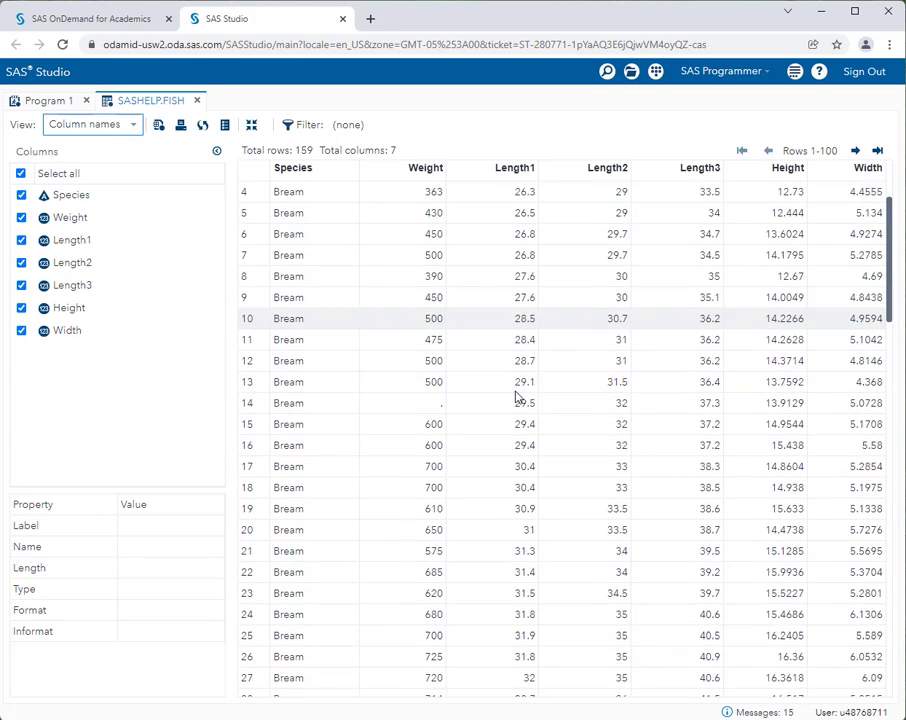
scroll(440, 412, "down", 3)
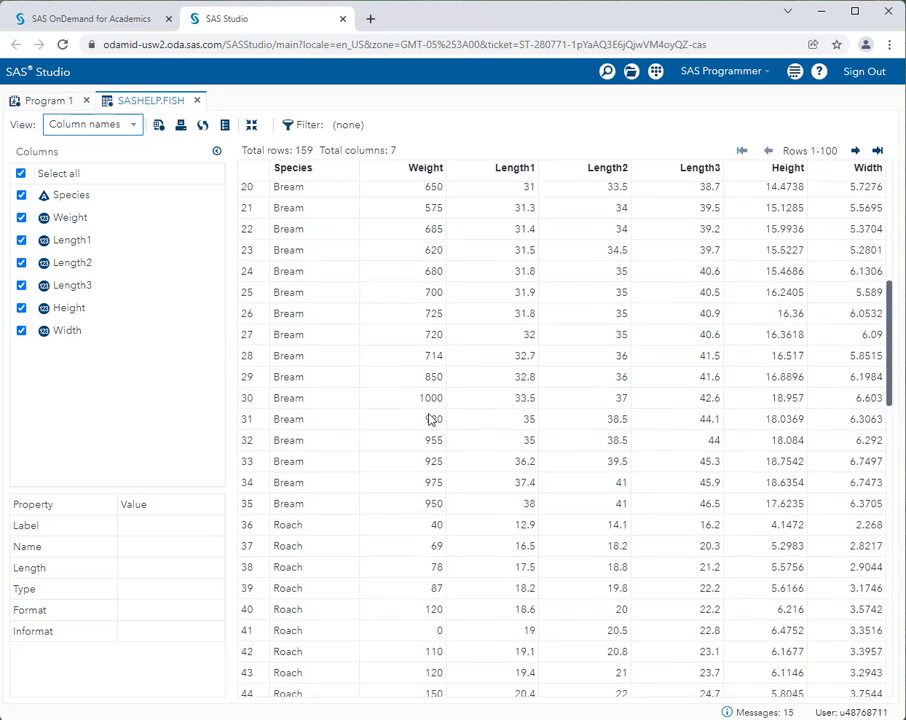
scroll(431, 403, "up", 4)
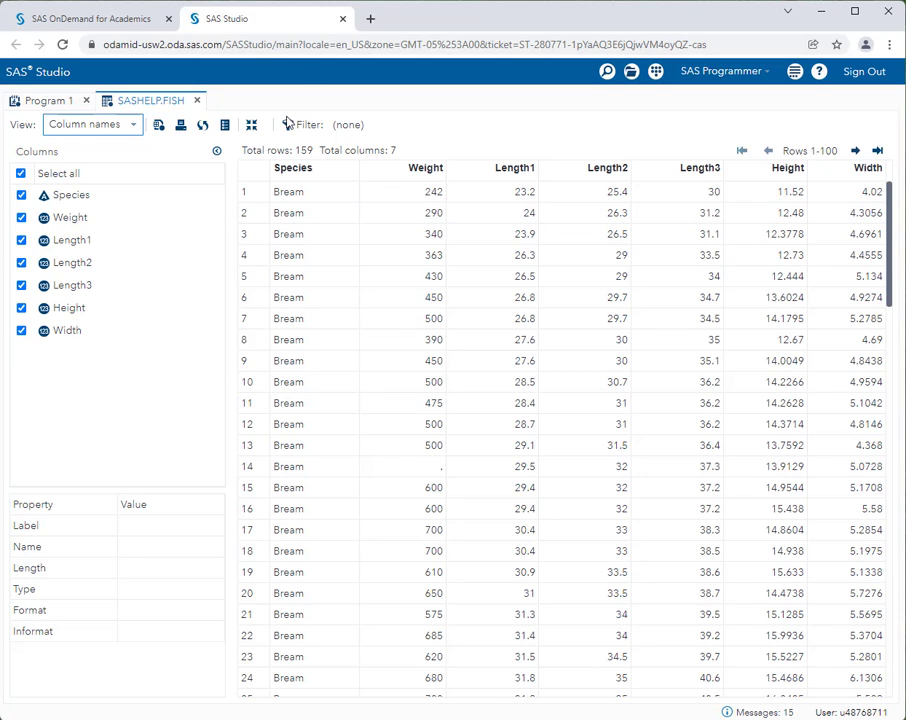
left_click(251, 124)
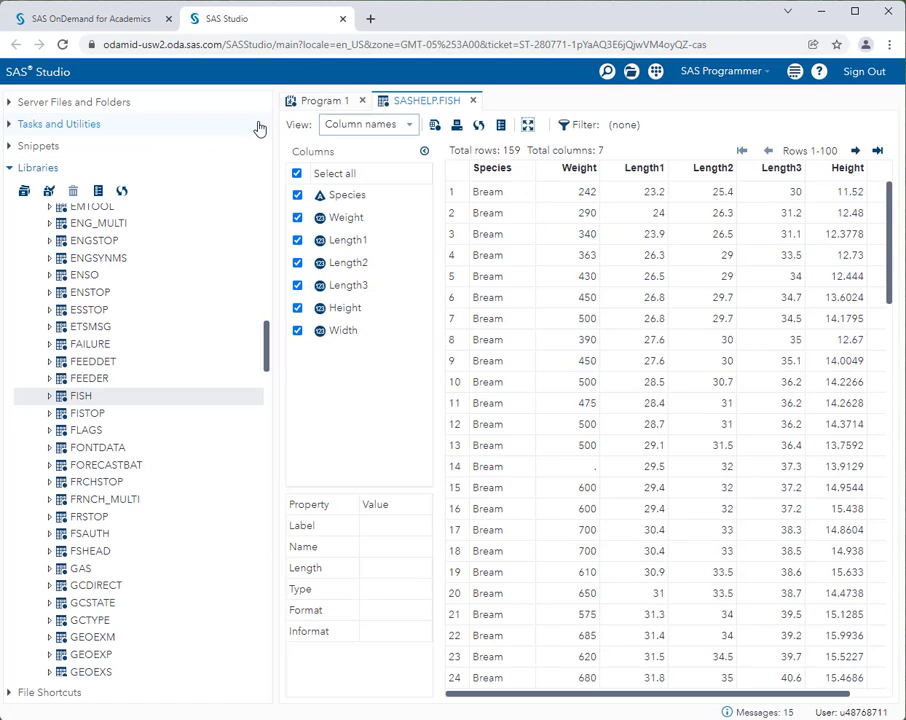
Open the Summary Statistics task from the Statistics tasks and maximize its view
left_click(10, 124)
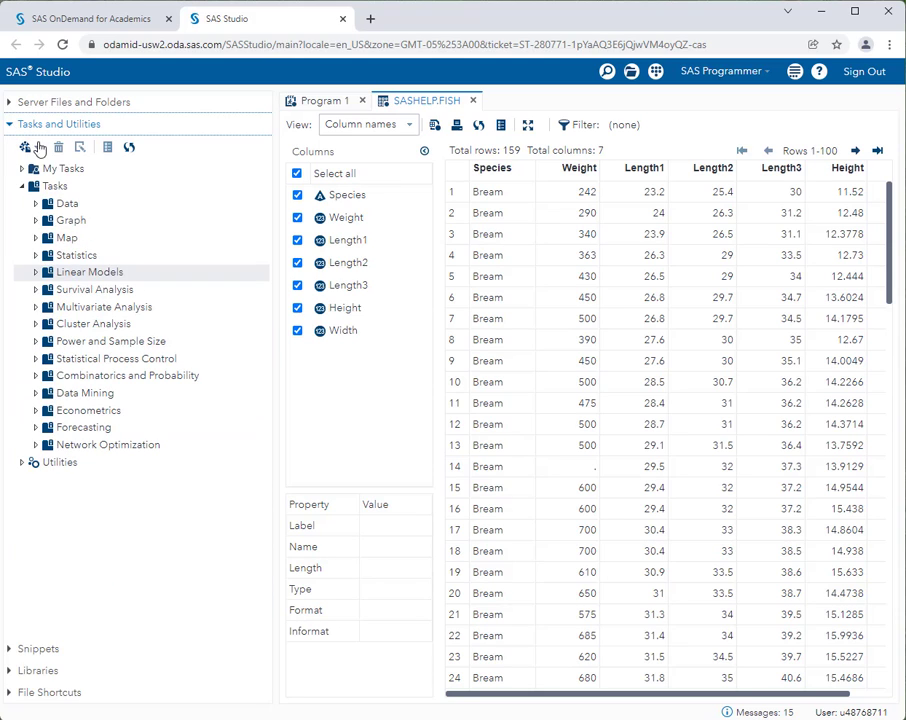
left_click(44, 186)
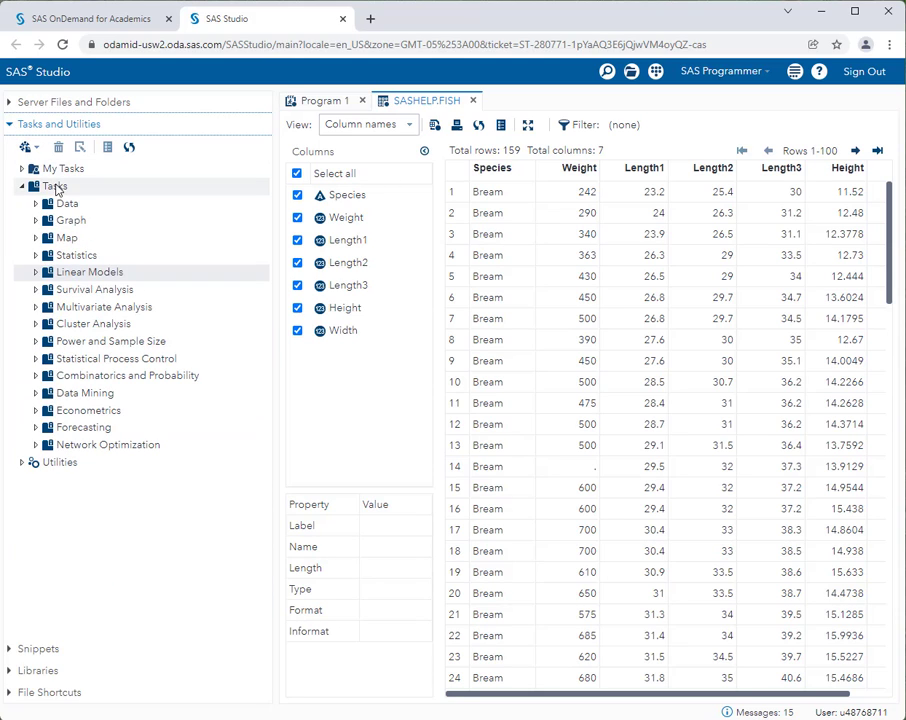
left_click(36, 256)
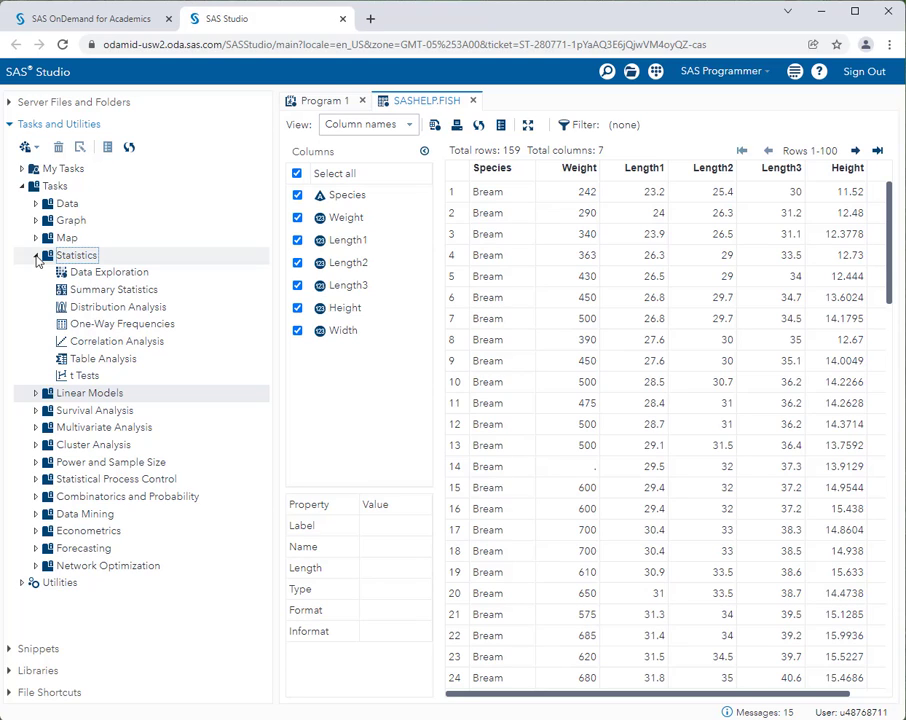
double_click(95, 289)
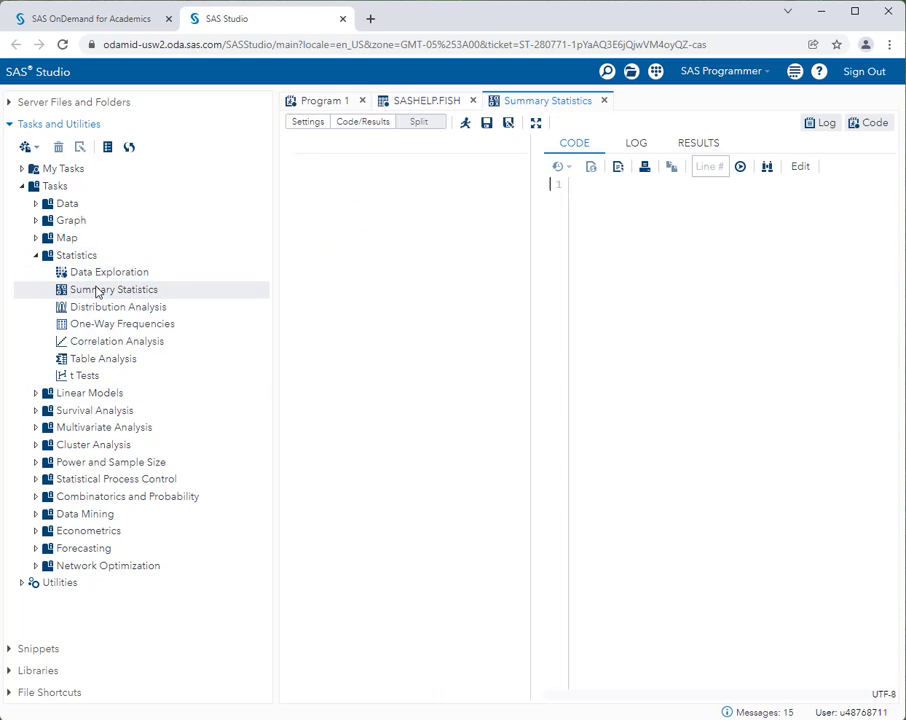
left_click(536, 122)
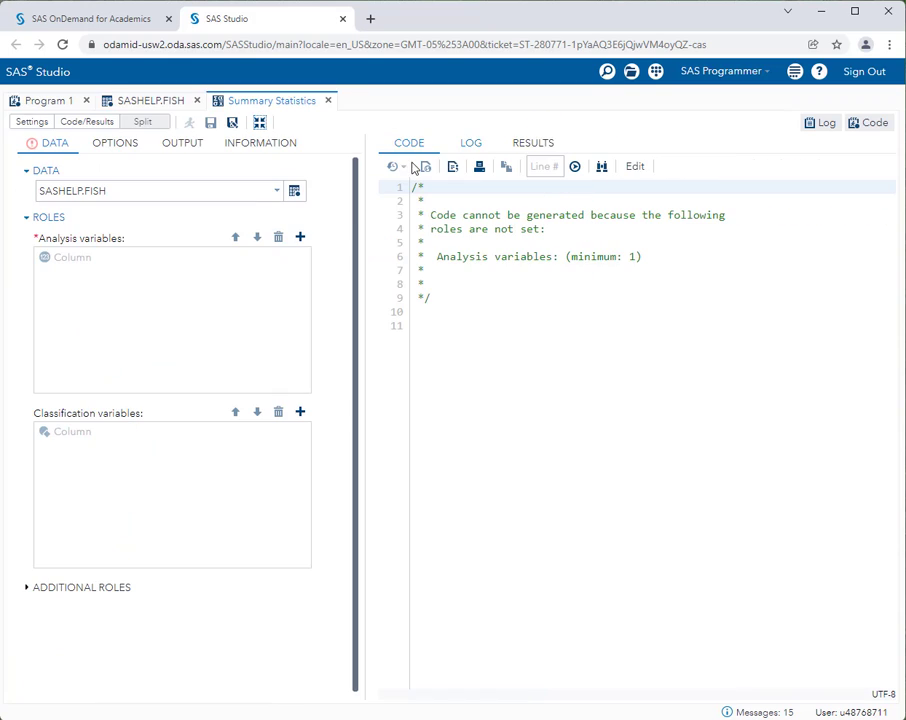
Assign Weight, Length1, Length2, Length3, Height and Width as analysis variables and run the Summary Statistics task
left_click(298, 238)
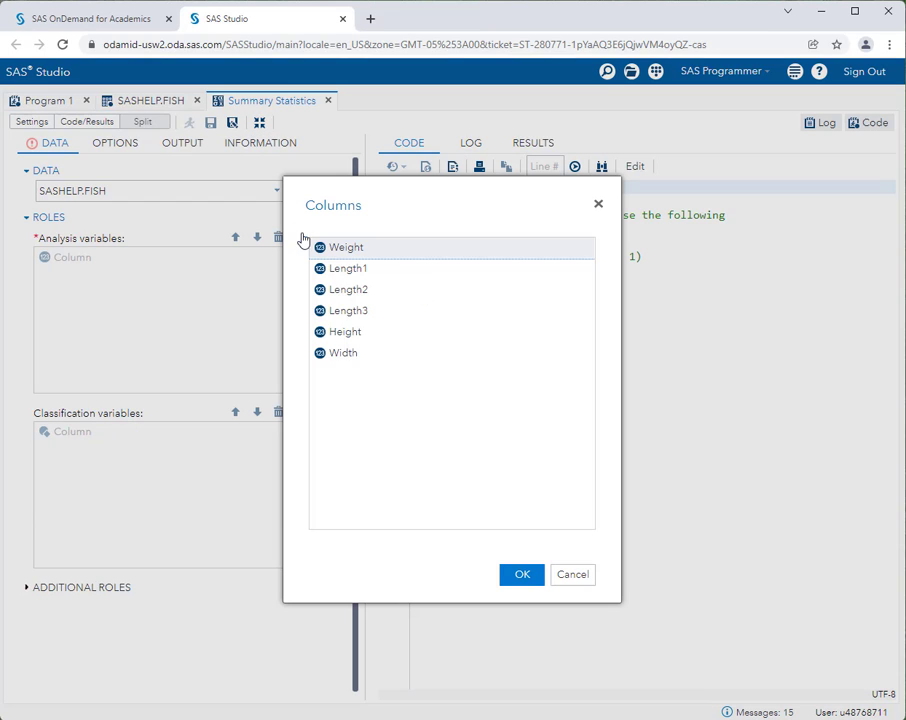
left_click(347, 355, "shift")
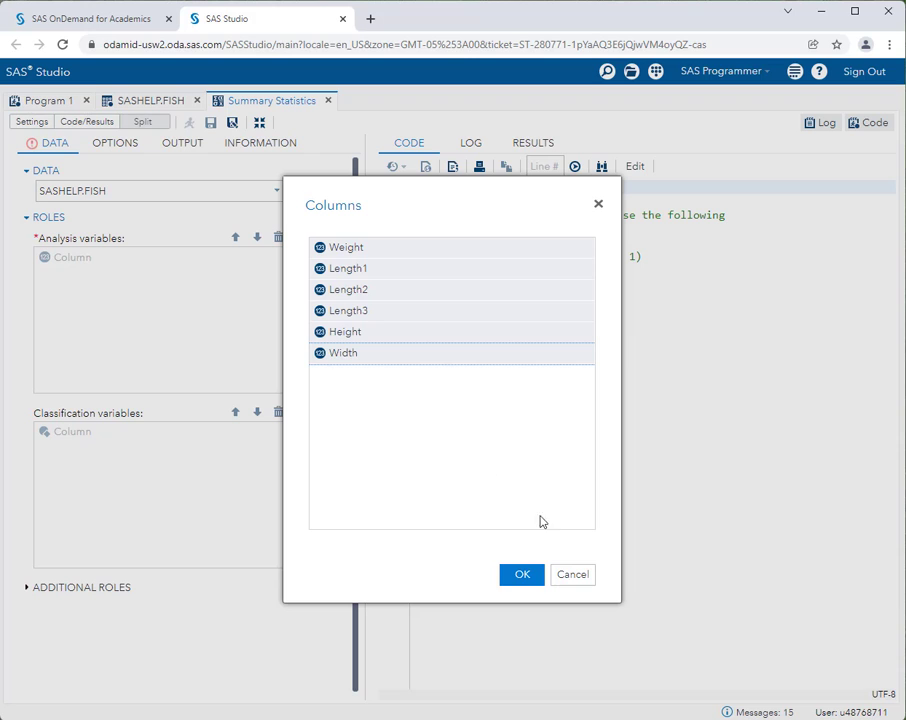
left_click(522, 574)
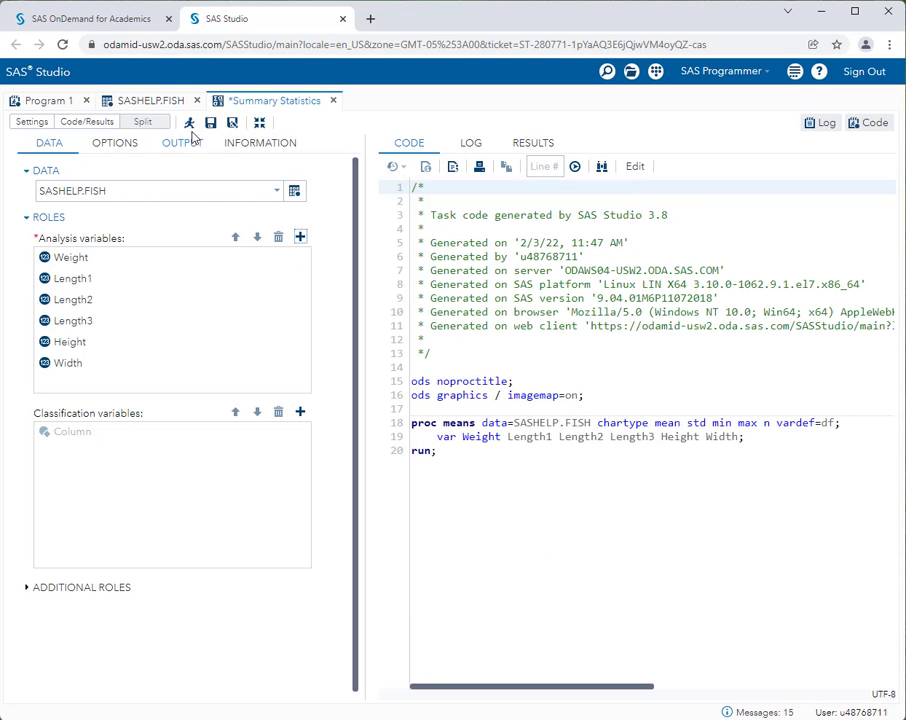
left_click(189, 123)
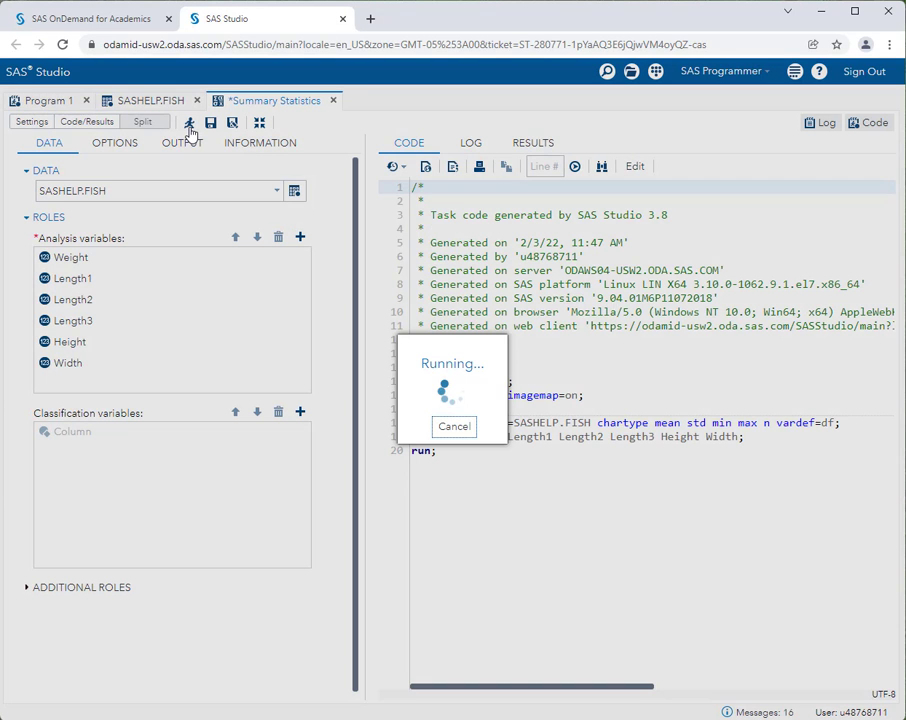
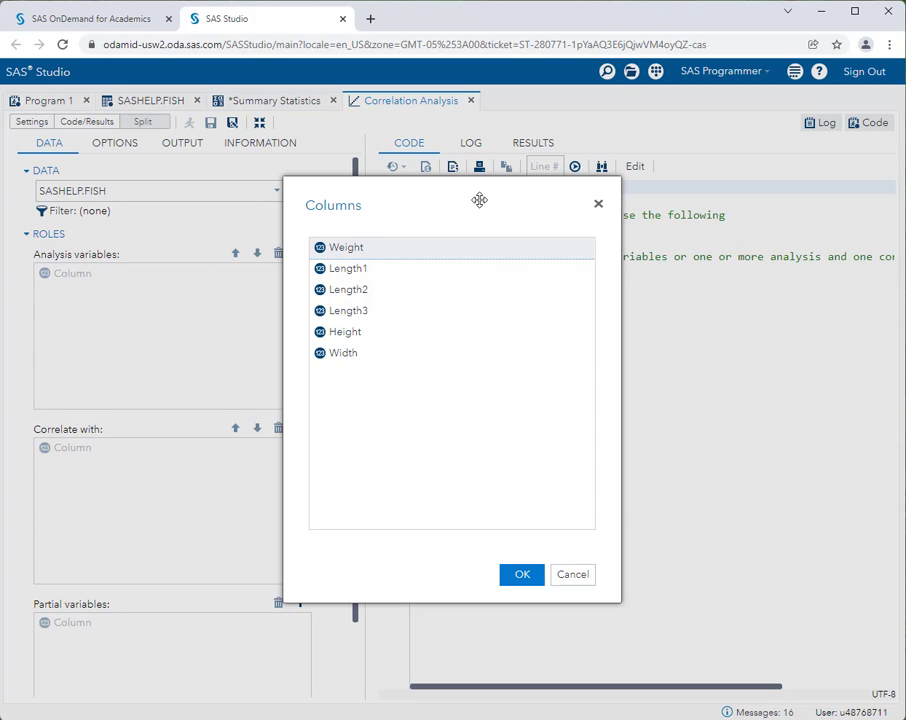
Assign Width as the analysis variable and Weight as the correlate-with variable in the Correlation Analysis task
left_click(347, 358)
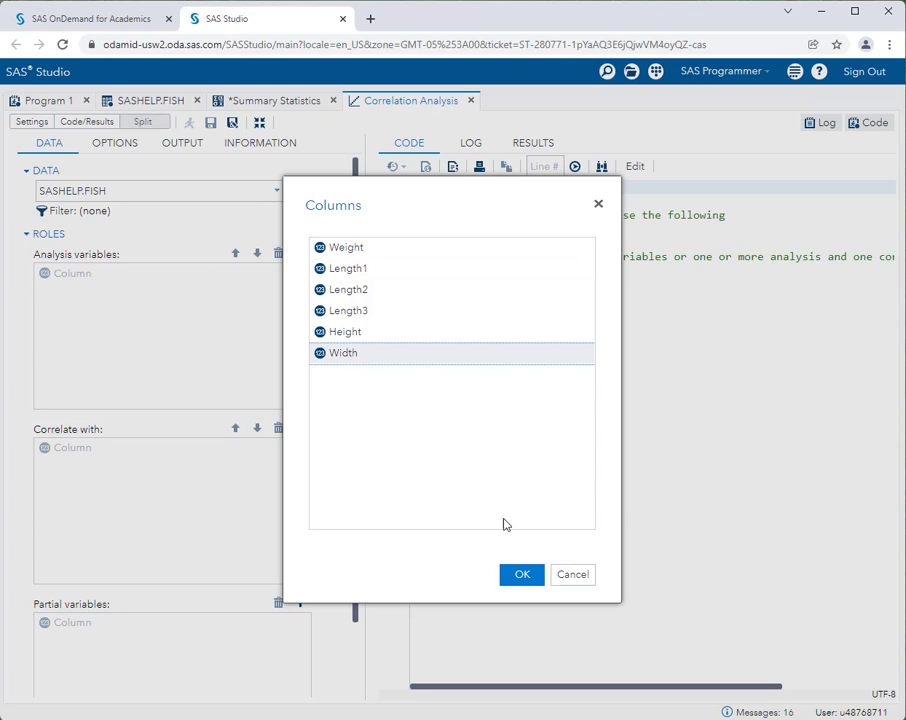
left_click(518, 573)
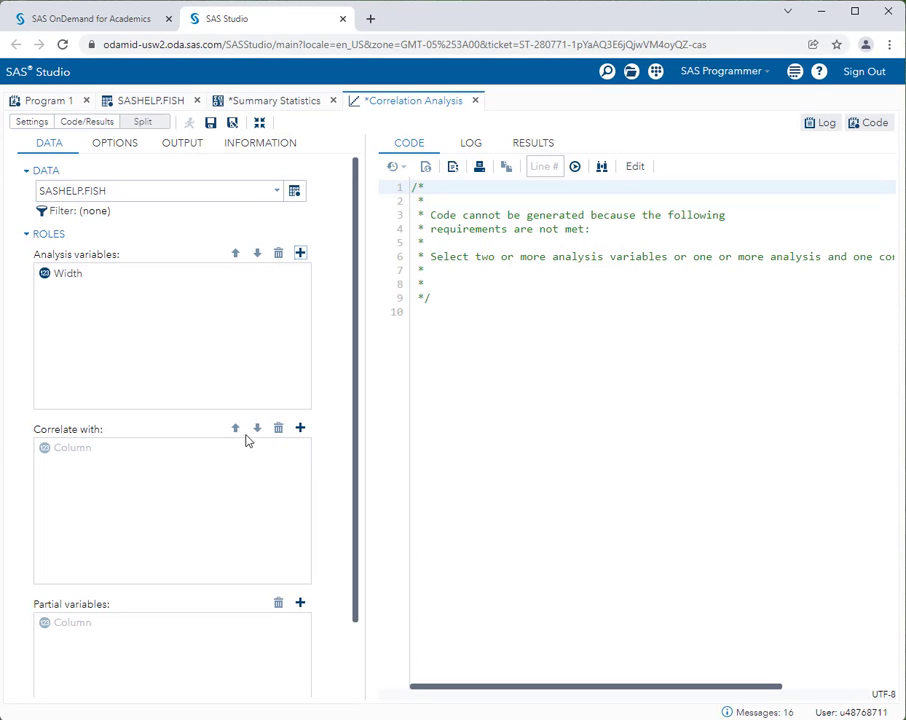
left_click(299, 430)
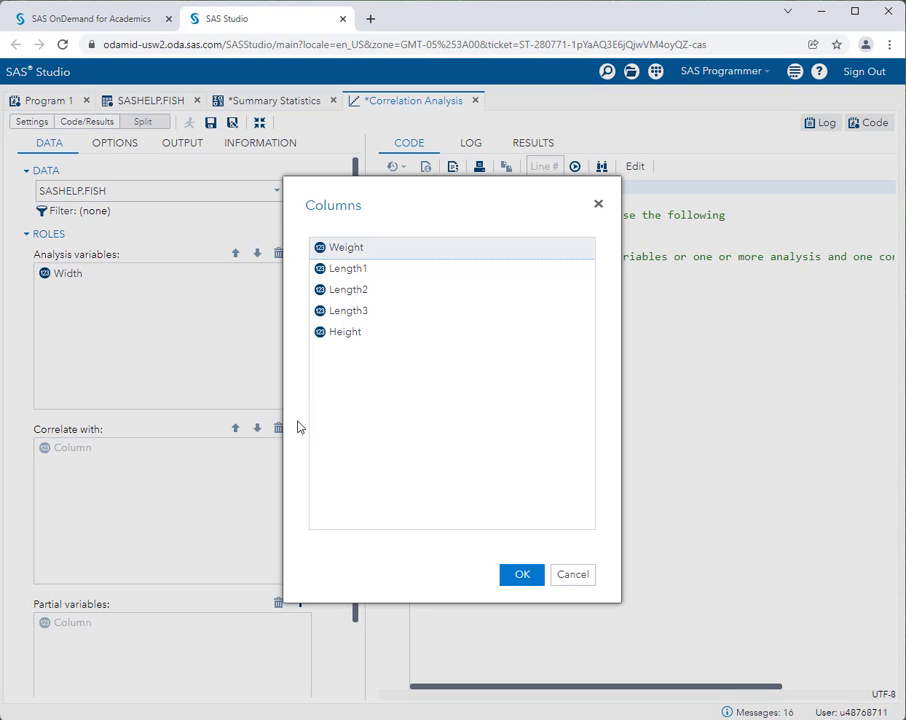
double_click(346, 250)
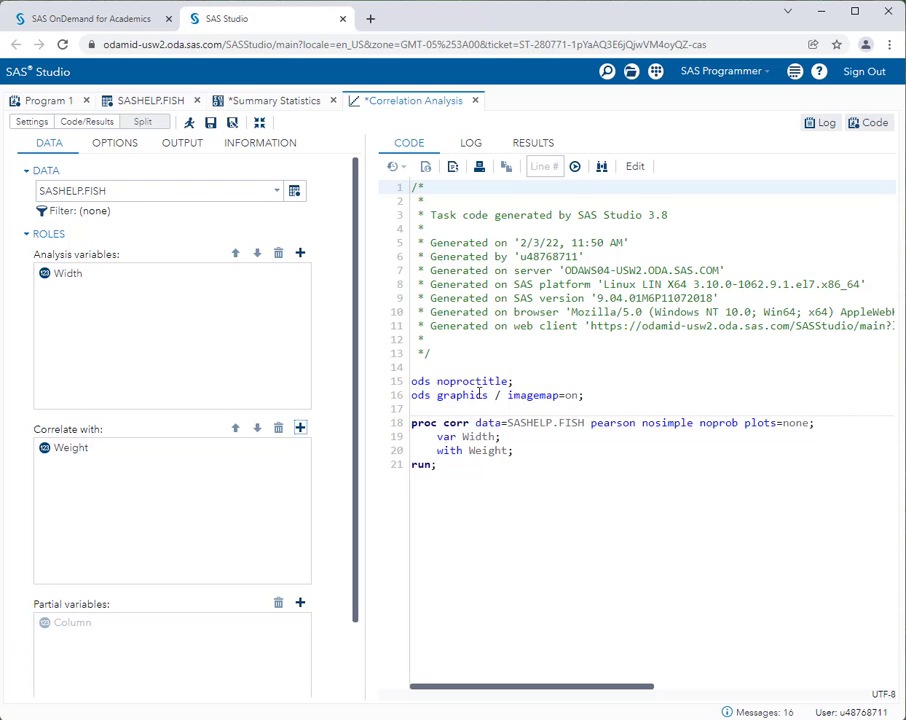
Set the correlation plot type to individual scatter plots, run the task and review the coefficient table and scatter plot
left_click(113, 152)
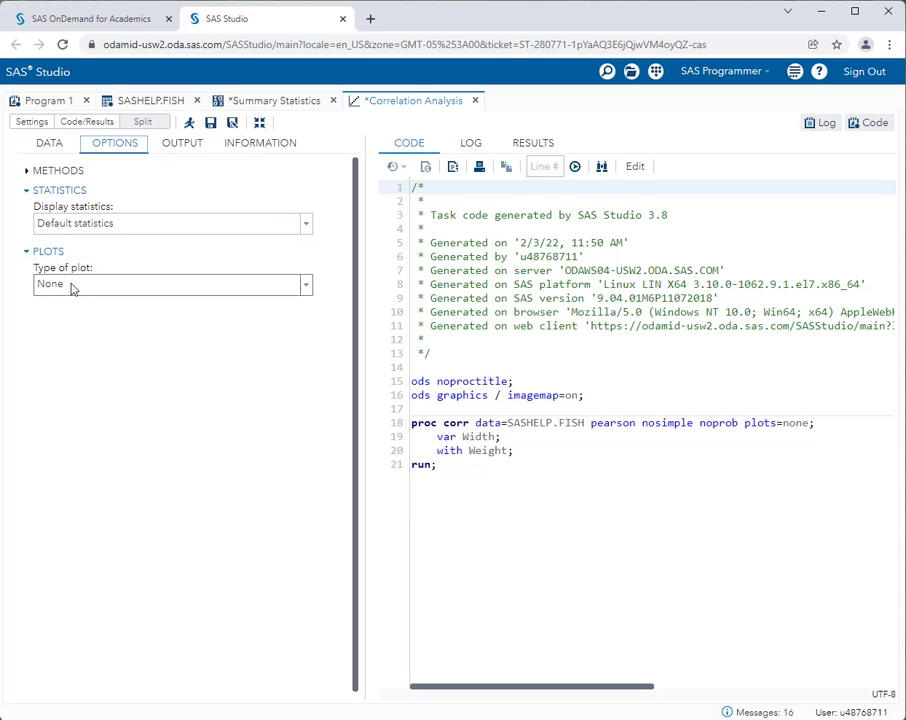
left_click(71, 287)
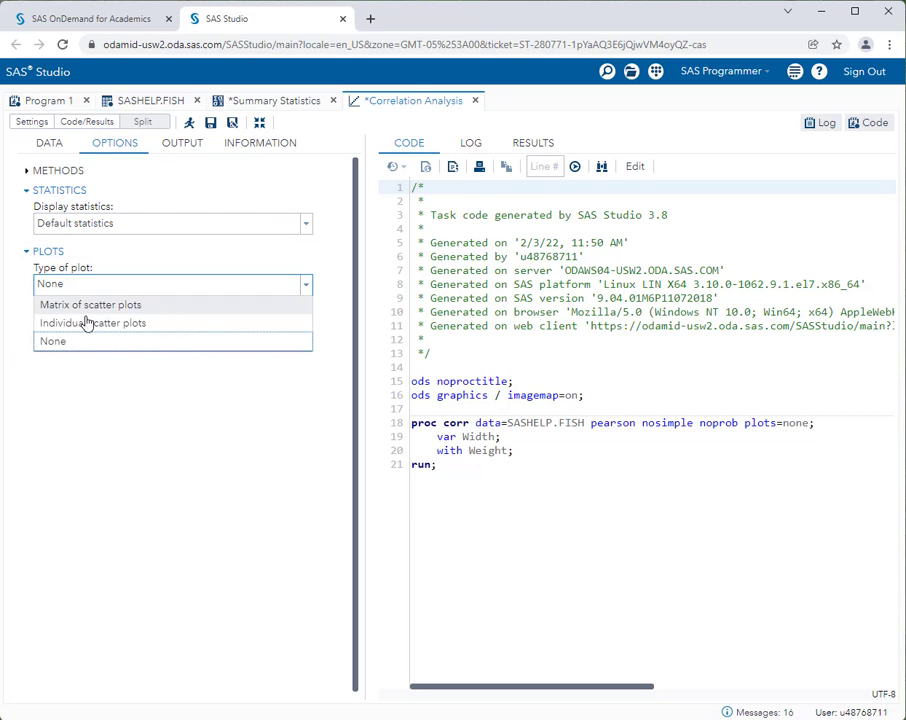
left_click(90, 323)
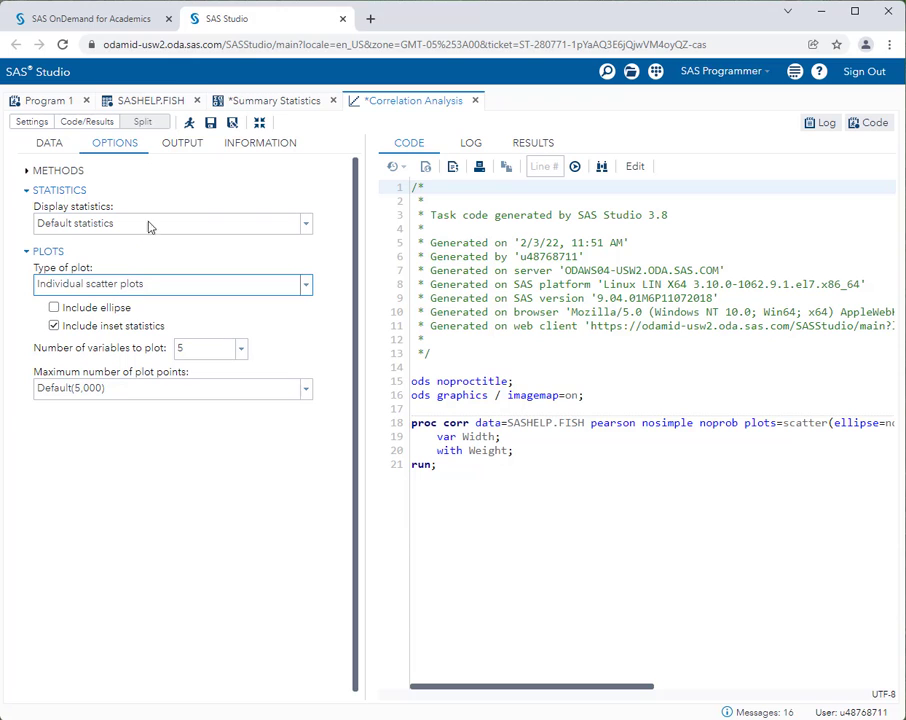
left_click(189, 122)
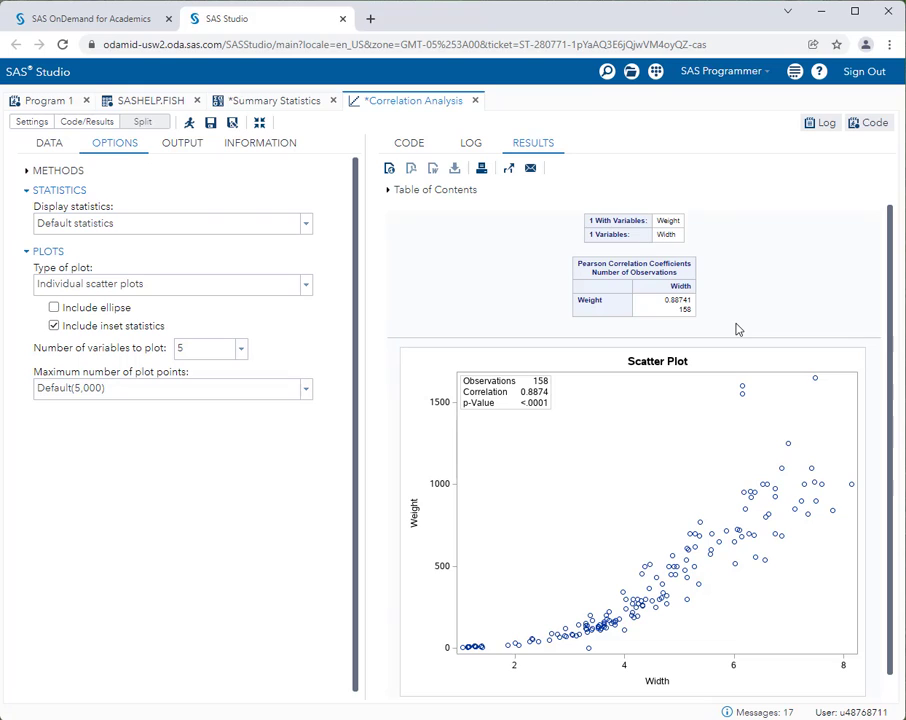
scroll(735, 328, "down", 1)
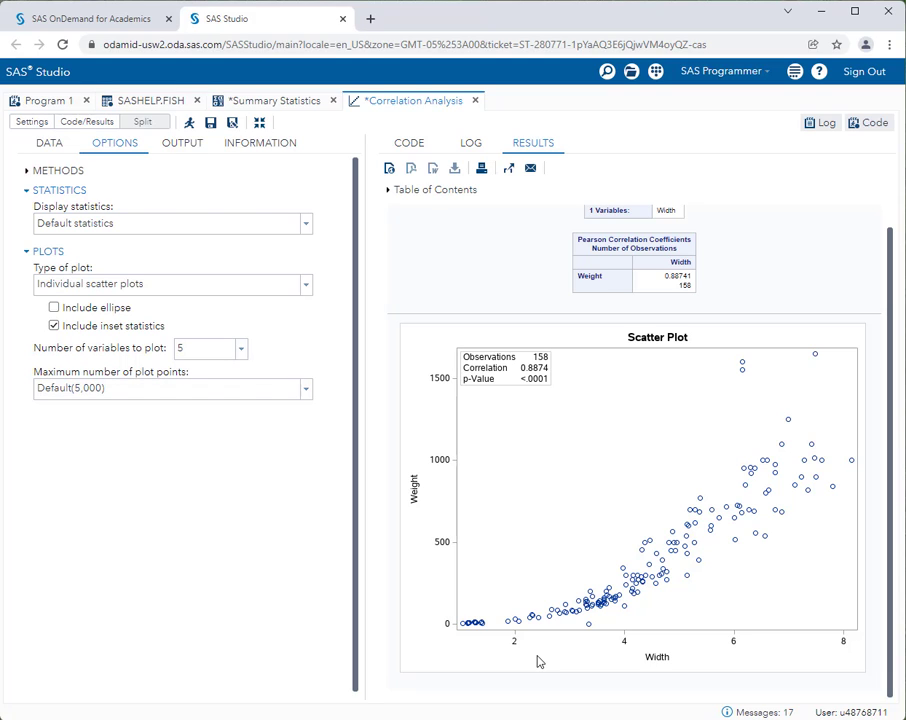
scroll(574, 647, "up", 1)
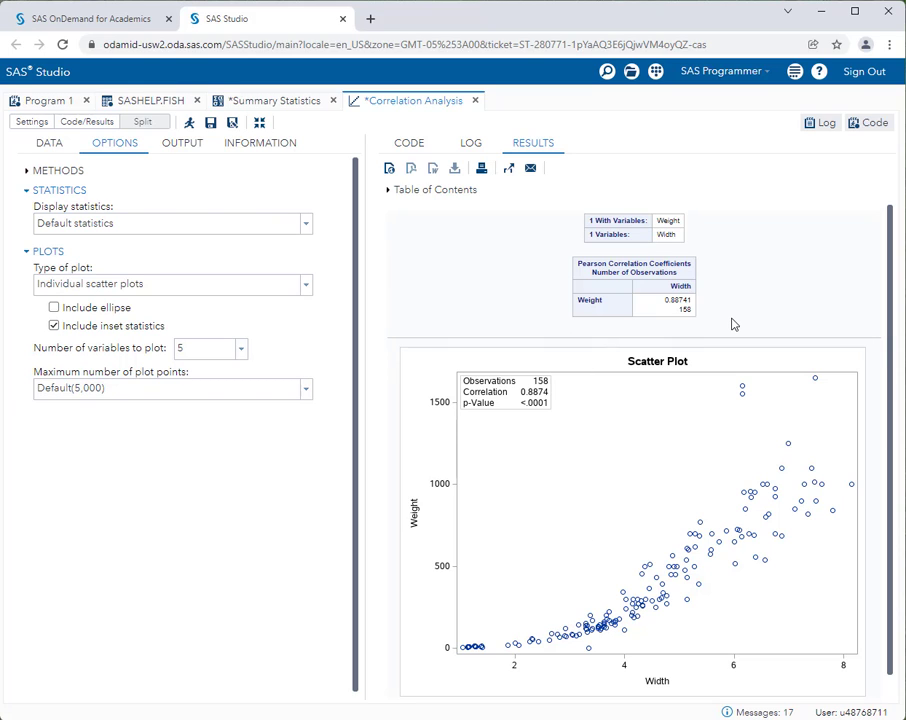
scroll(690, 360, "down", 1)
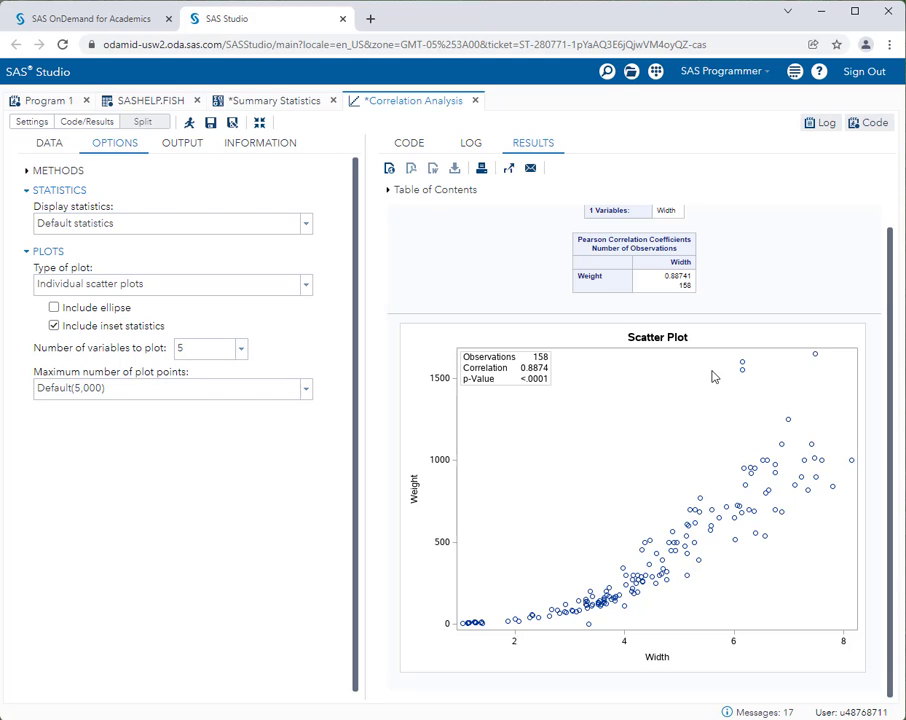
Add Length1 and Height to the analysis variables of the correlation task
left_click(49, 143)
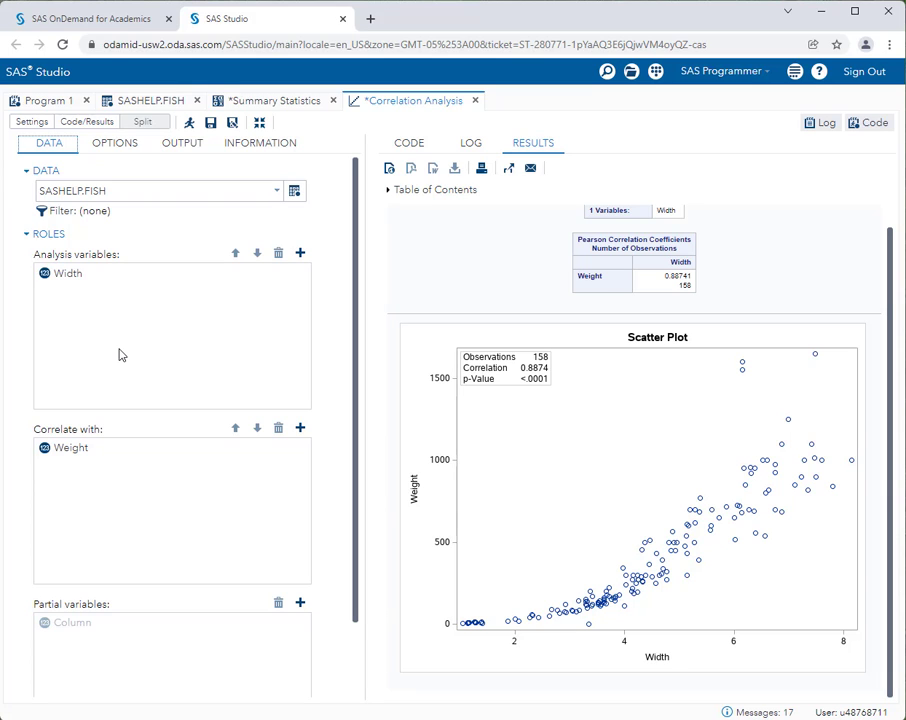
left_click(300, 253)
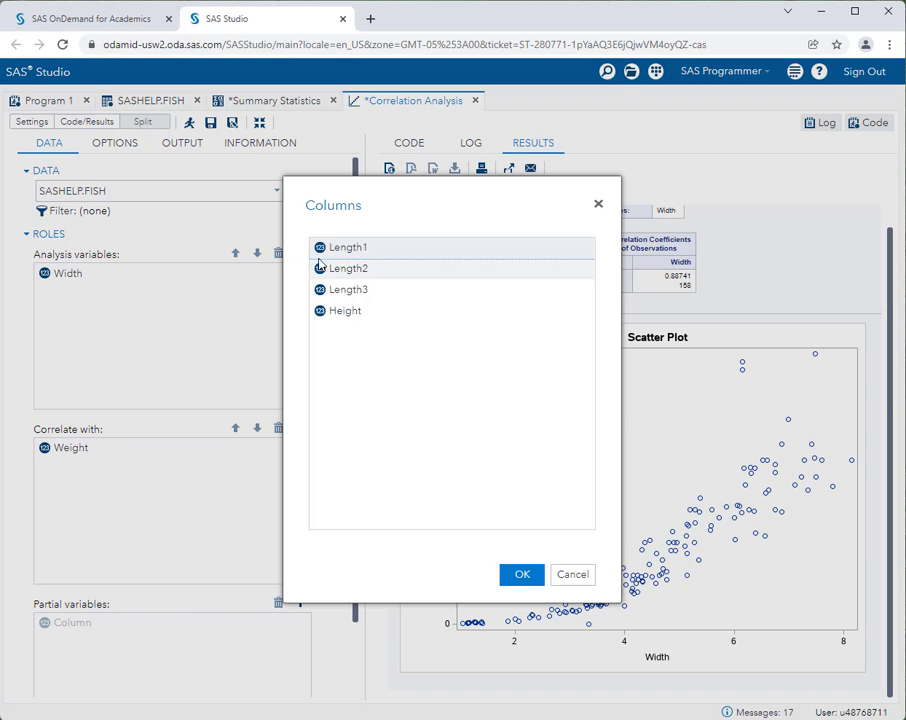
double_click(372, 253)
left_click(301, 254)
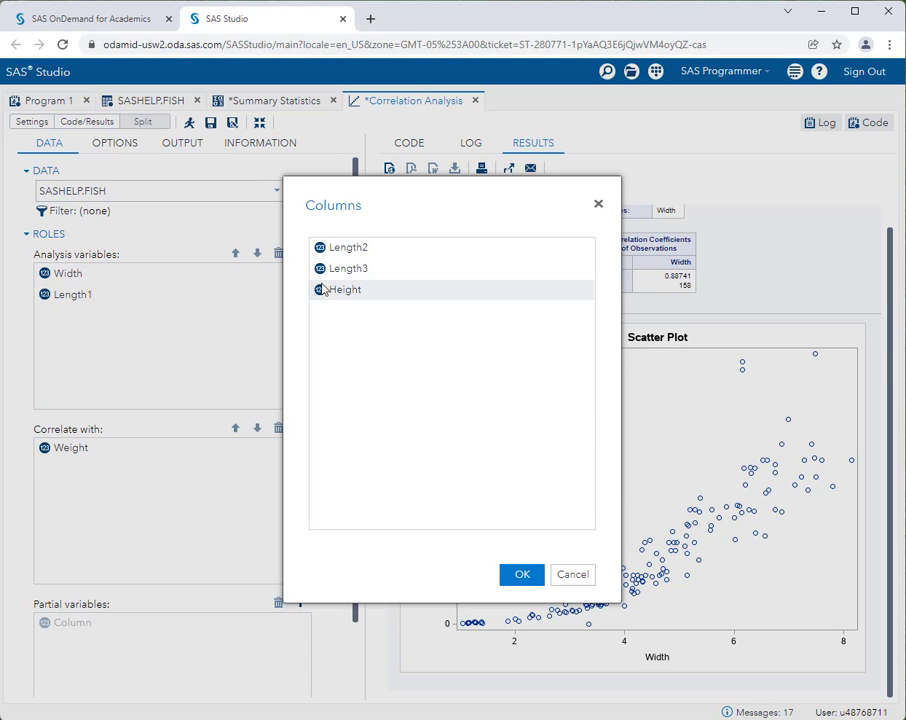
double_click(340, 289)
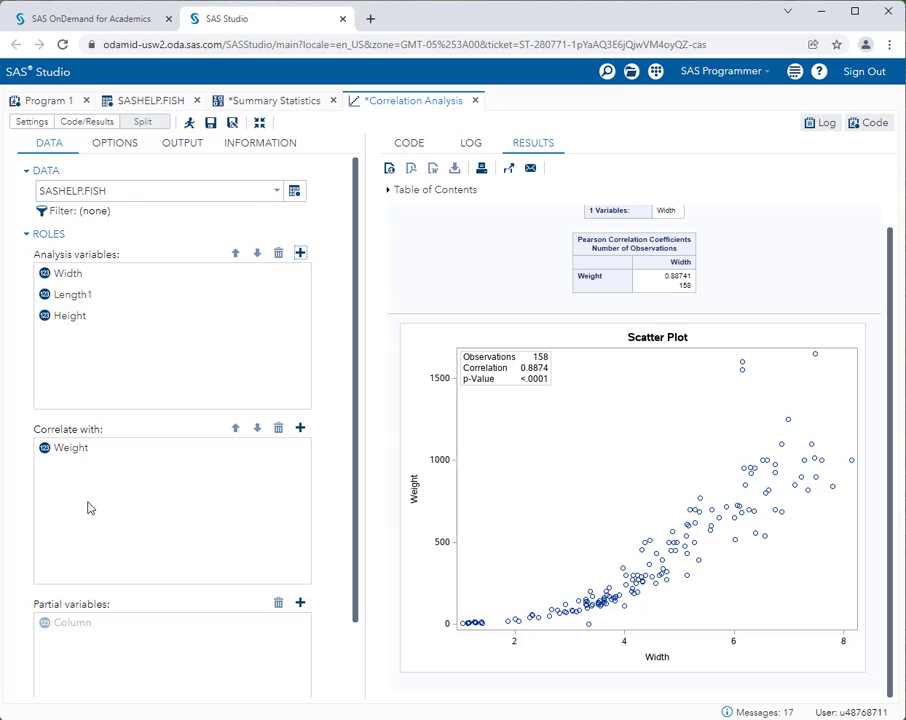
Run the Correlation Analysis task with Width, Length1 and Height against Weight and review the coefficient table
left_click(189, 122)
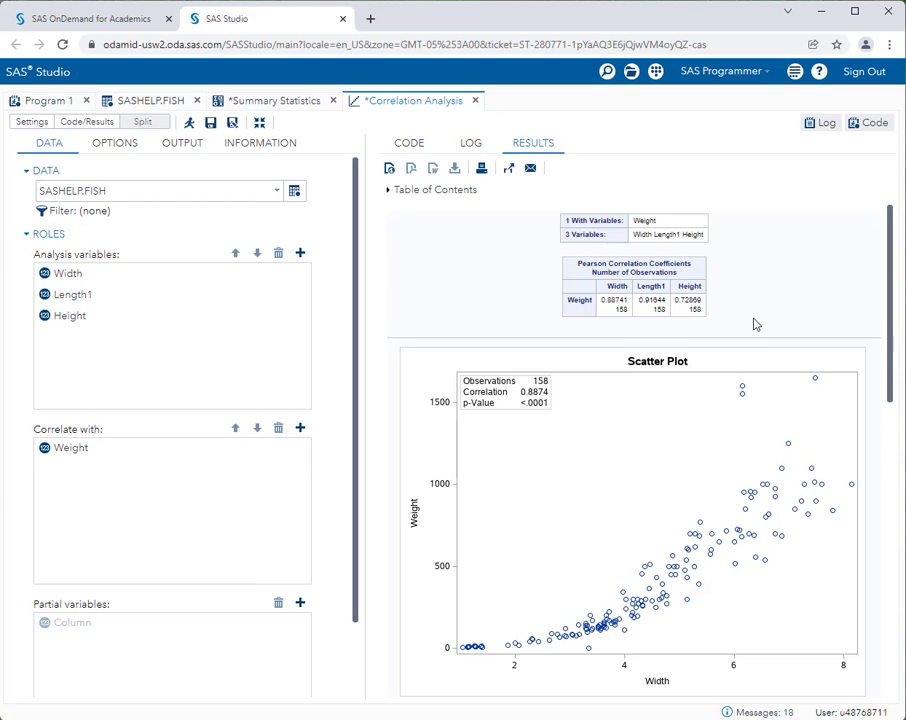
scroll(752, 320, "down", 10)
scroll(745, 323, "down", 5)
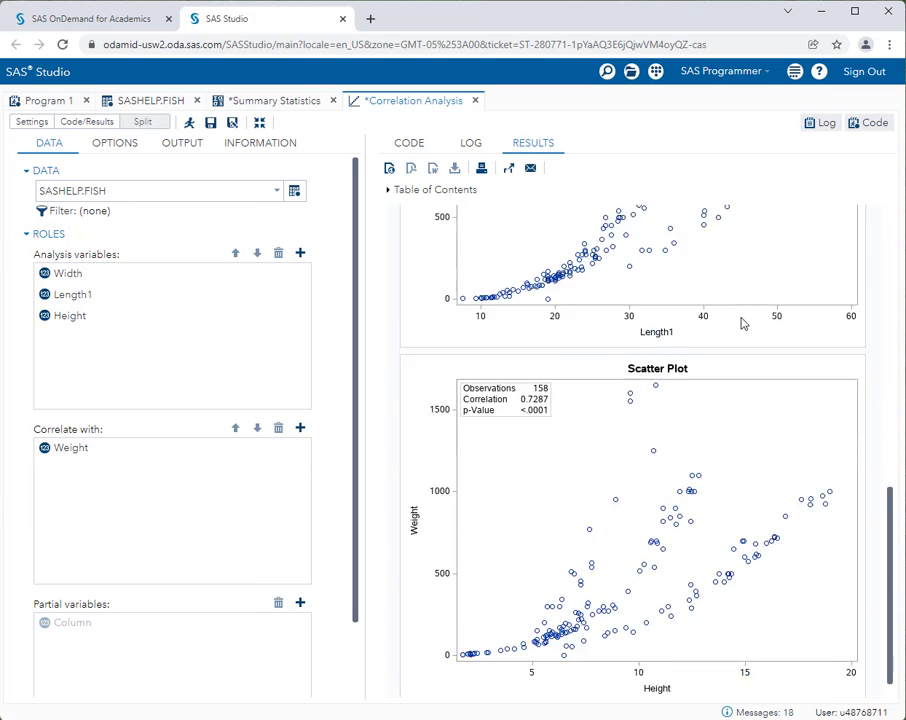
scroll(720, 485, "up", 10)
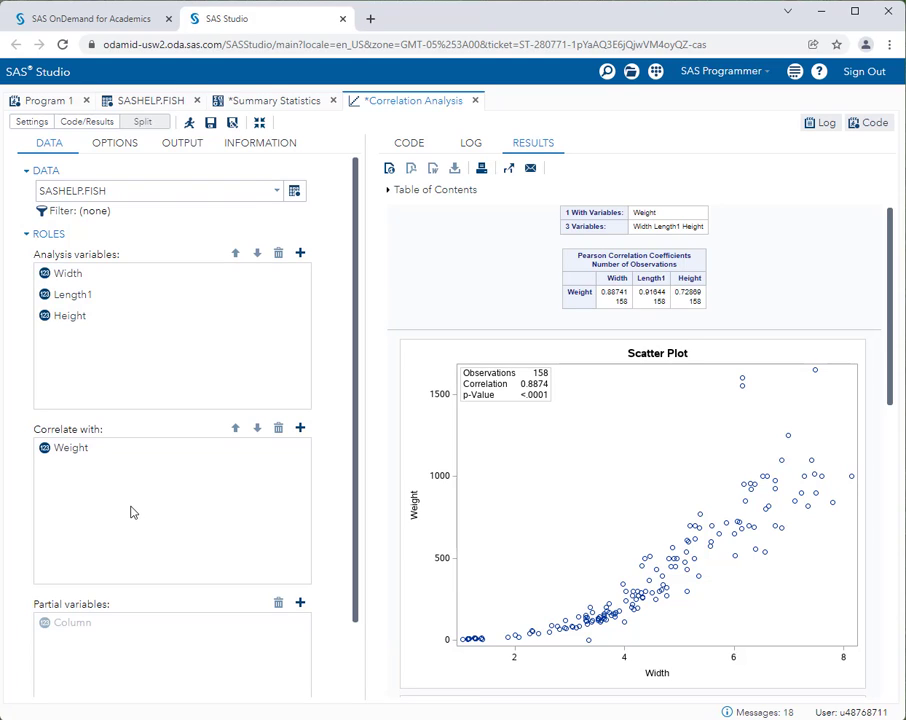
scroll(497, 511, "up", 1)
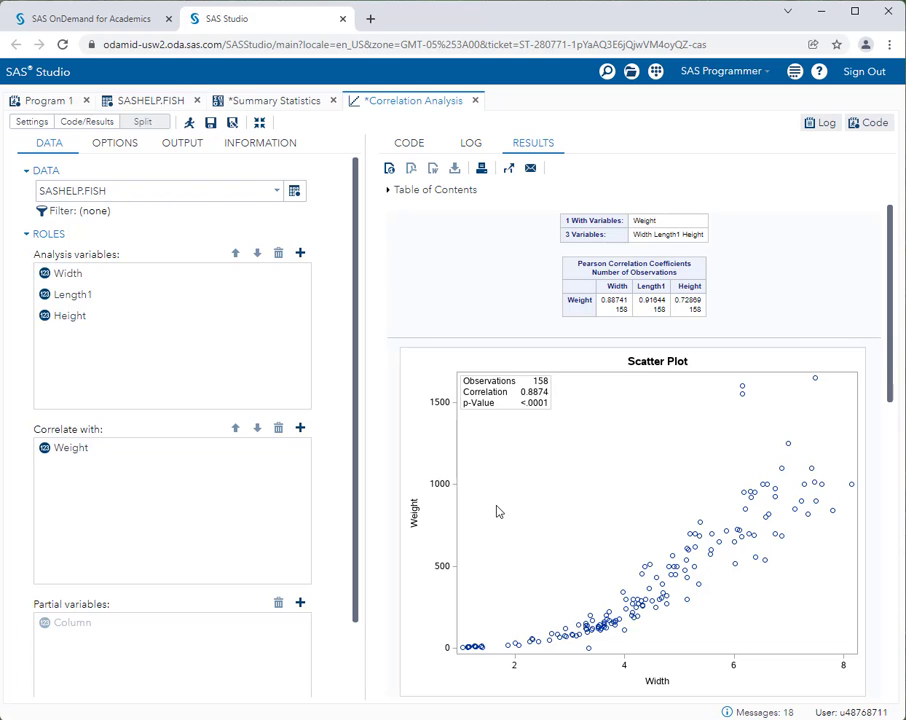
Compare the scatter plots of Weight against Width, Length1 and Height for the shape of each relationship
scroll(625, 506, "down", 5)
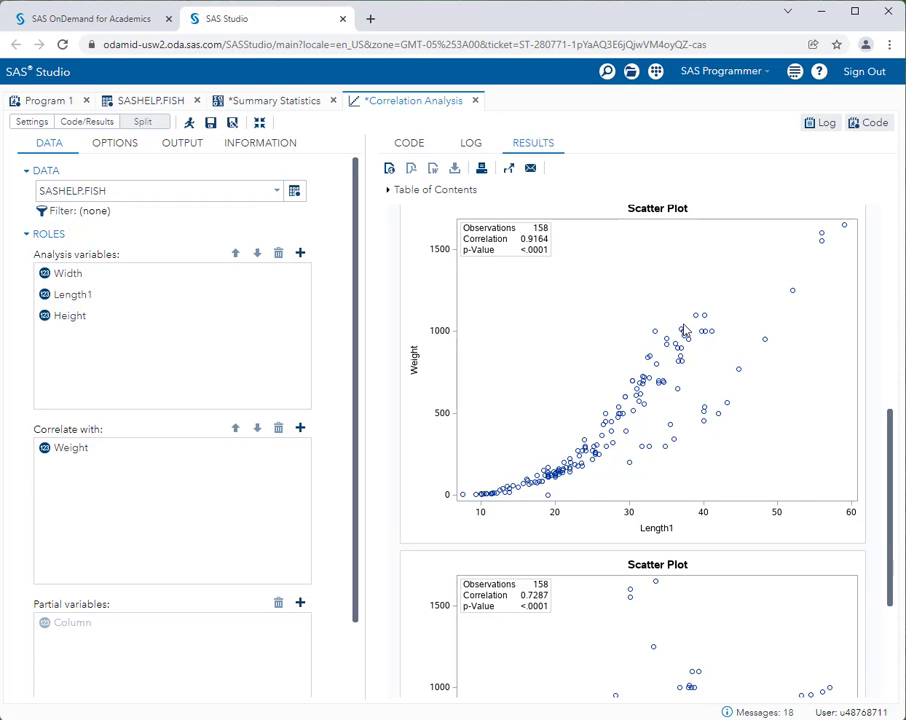
scroll(682, 335, "up", 4)
scroll(682, 342, "down", 1)
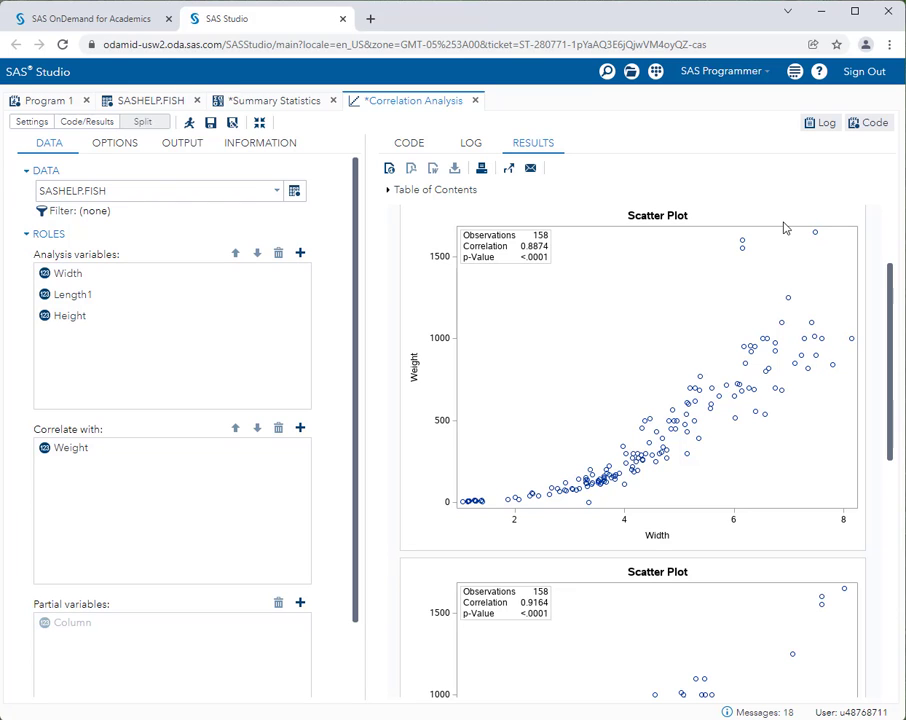
scroll(730, 338, "down", 2)
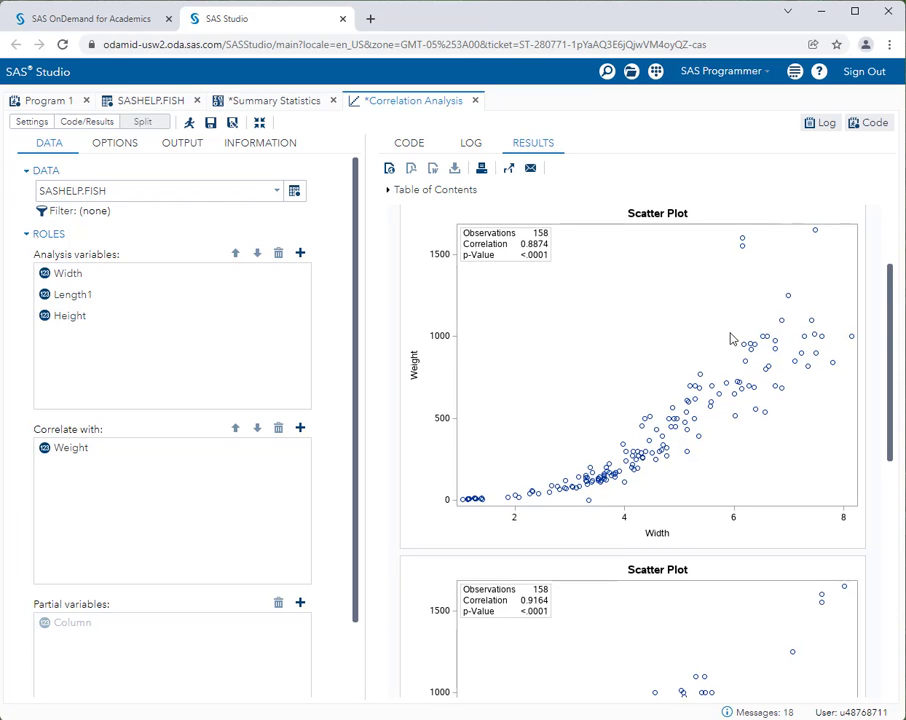
scroll(730, 338, "down", 3)
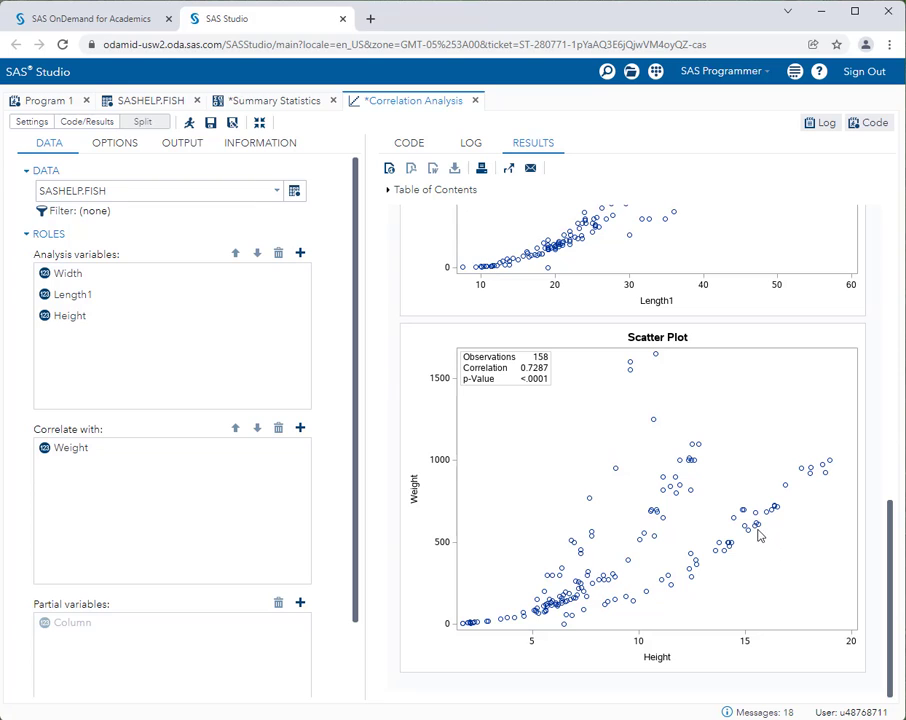
scroll(746, 530, "up", 2)
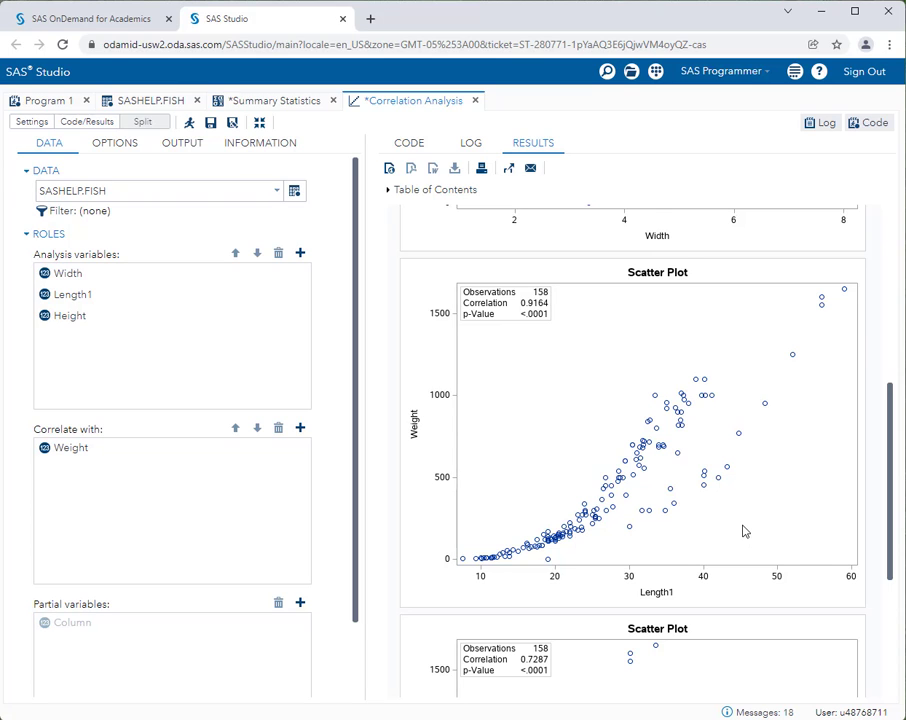
scroll(688, 494, "up", 3)
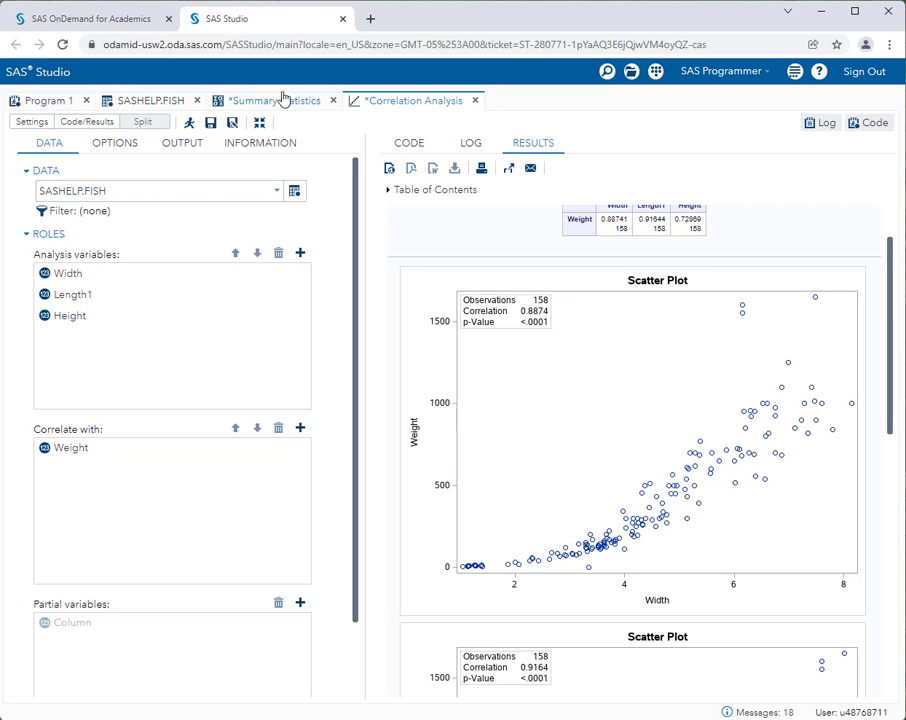
Open the Linear Regression task from the Linear Models group and maximize its view, with SASHELP.FISH as the data source
left_click(259, 122)
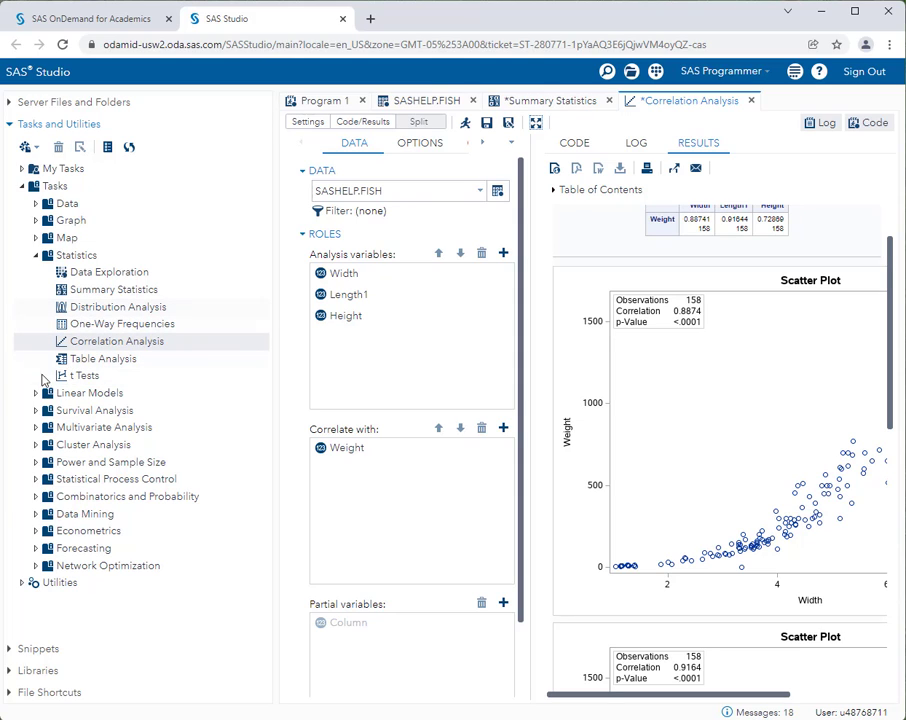
left_click(35, 394)
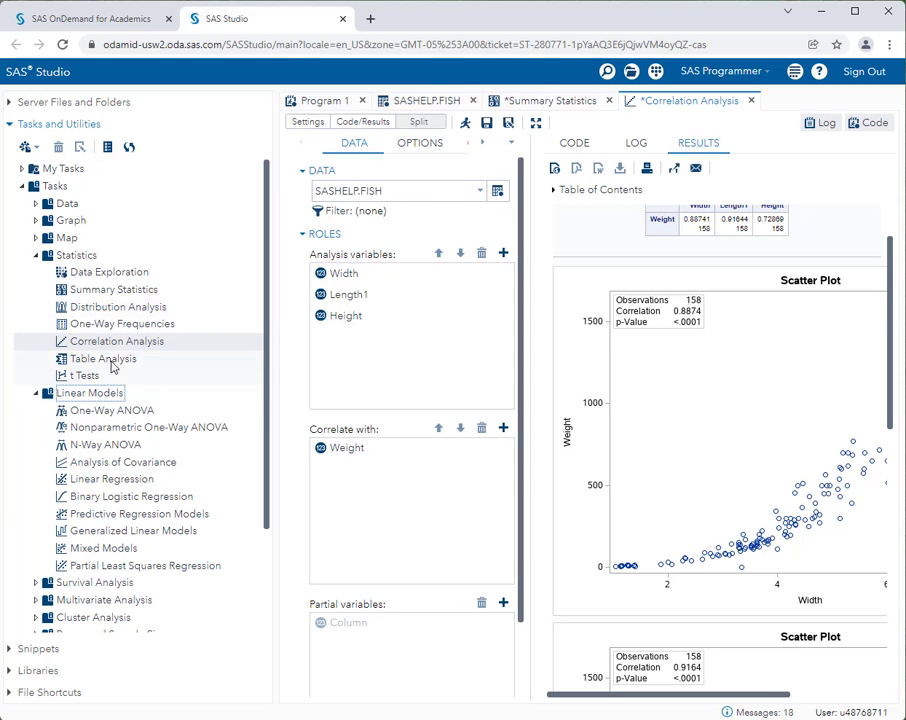
double_click(111, 481)
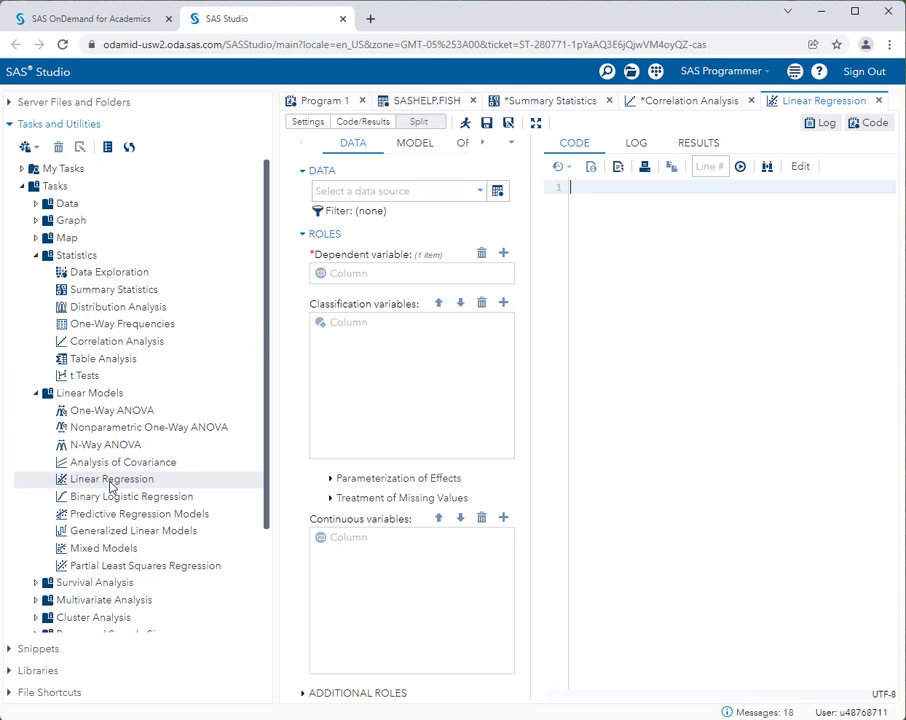
left_click(536, 124)
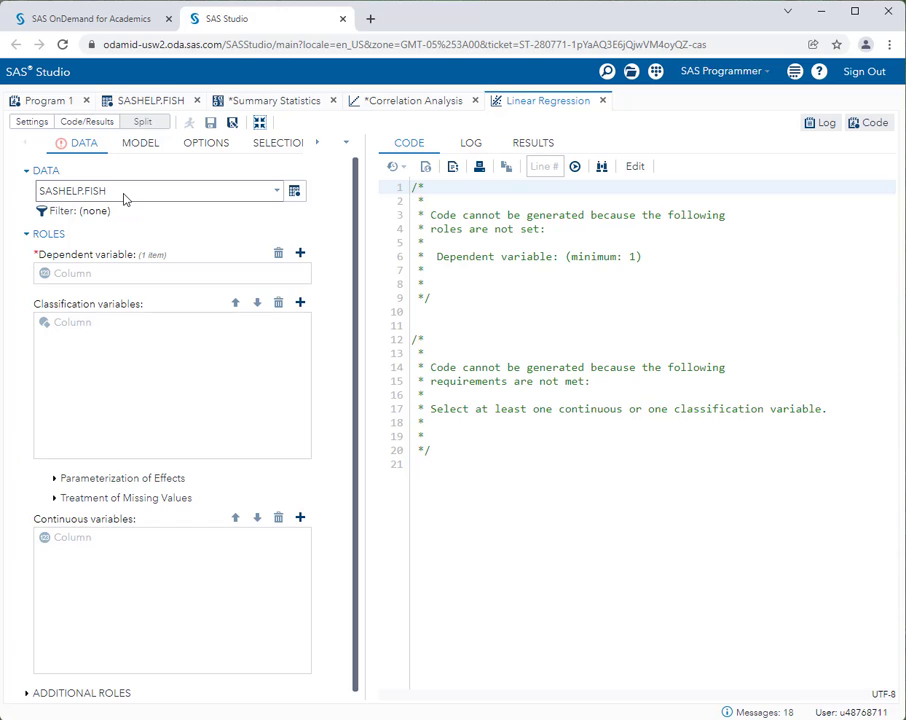
Assign Weight as the dependent variable and Width as the continuous variable of the regression
left_click(300, 253)
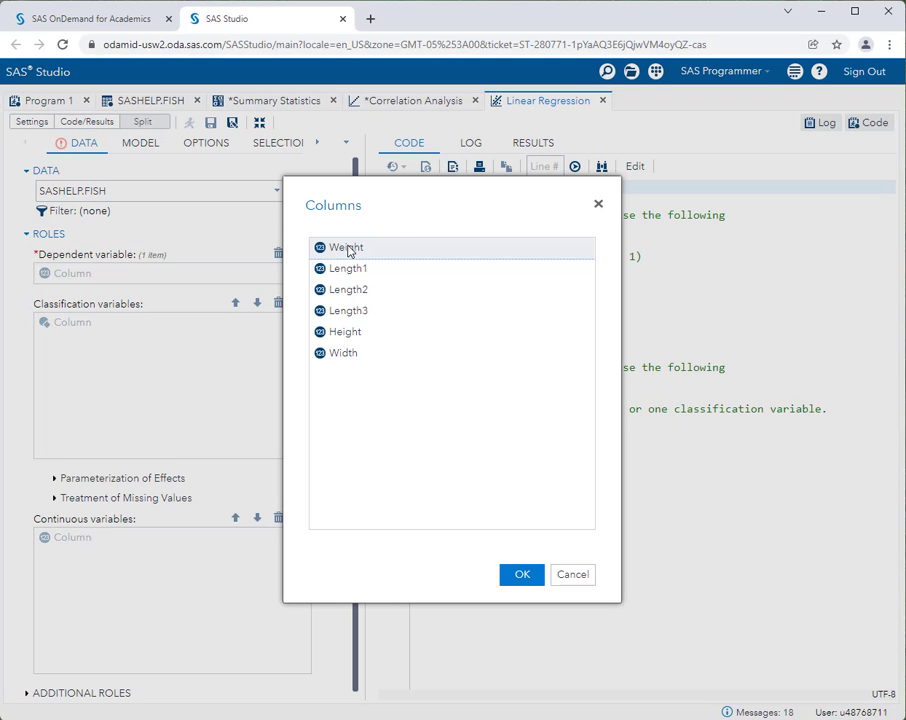
double_click(347, 250)
scroll(100, 545, "down", 1)
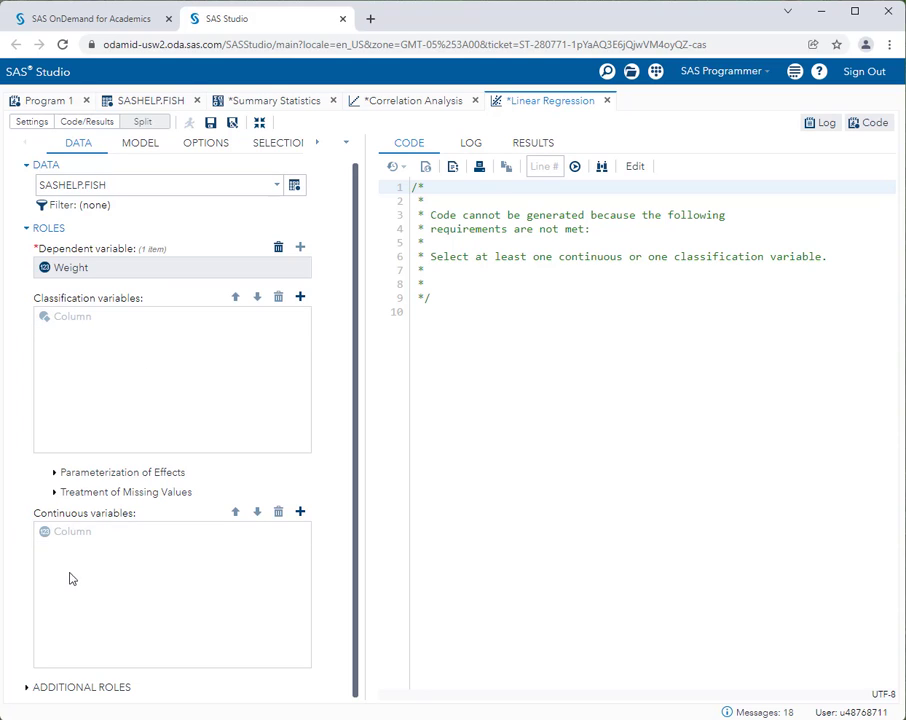
left_click(300, 512)
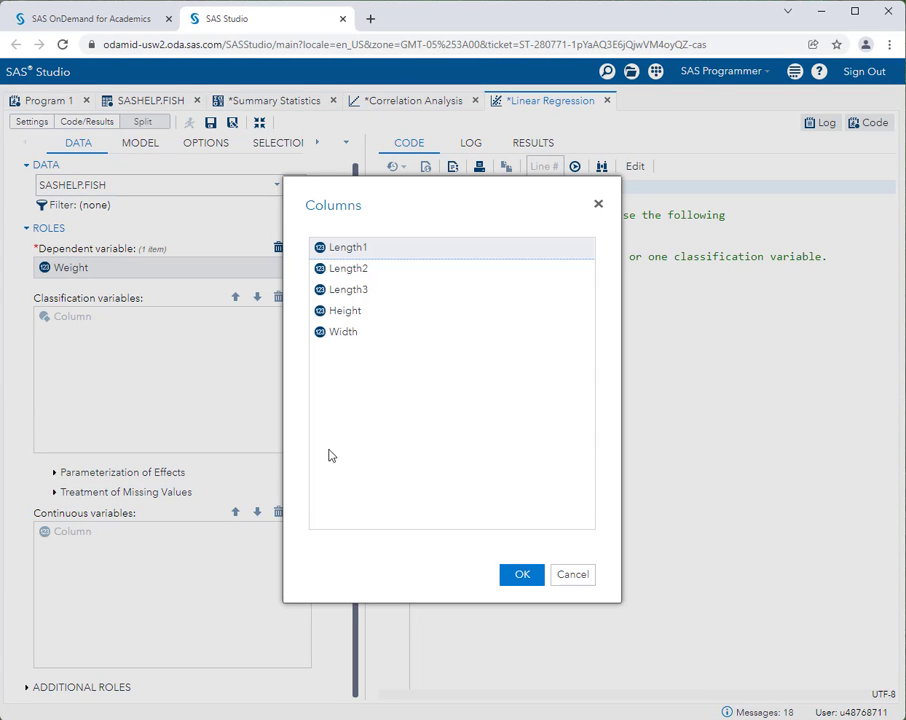
left_click(337, 336)
double_click(337, 336)
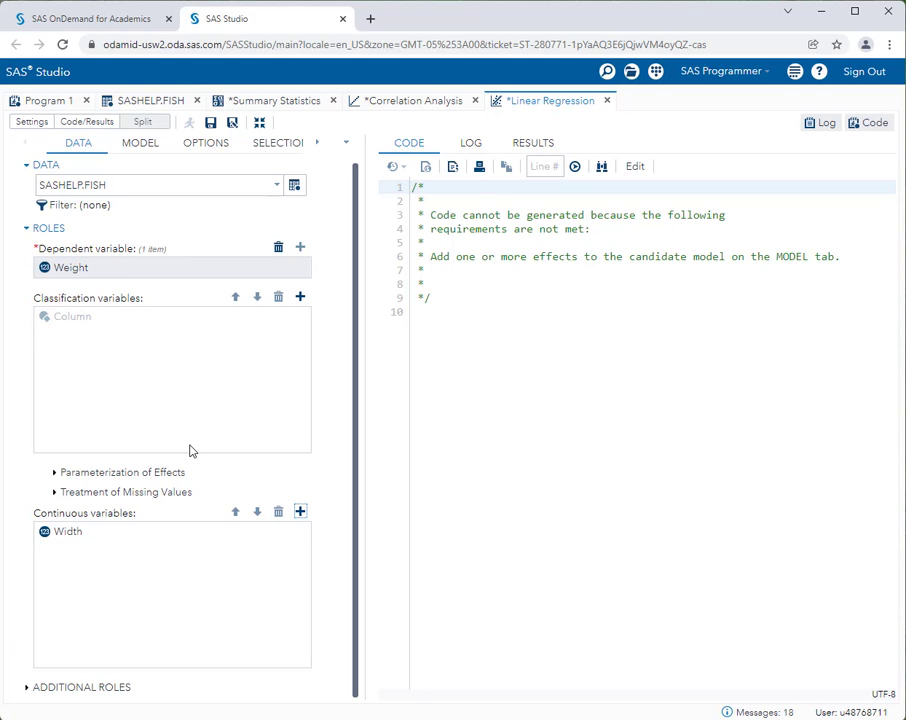
scroll(190, 451, "up", 1)
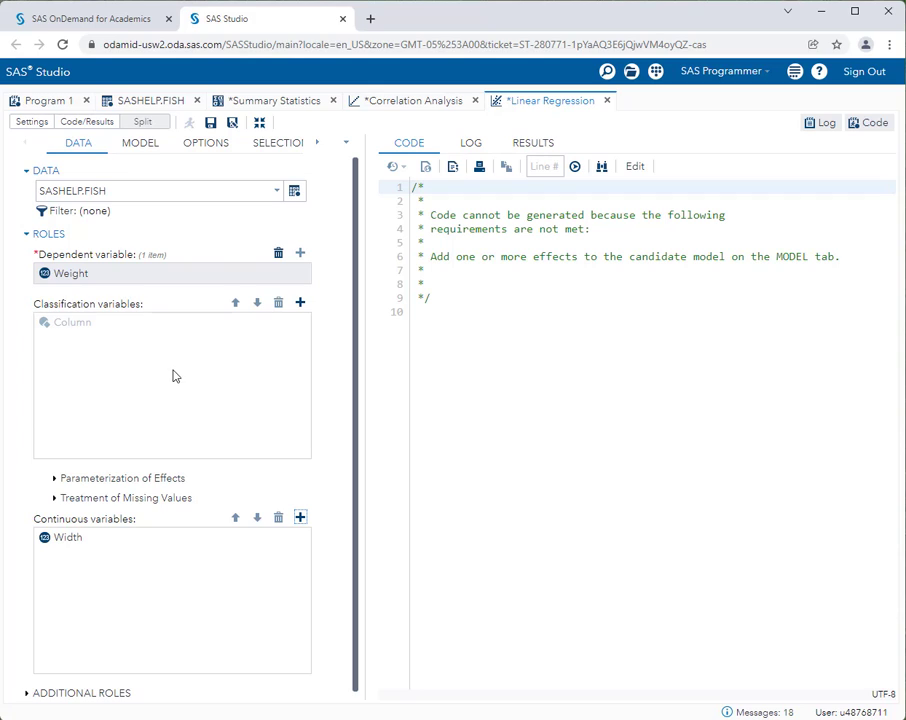
Add Width as a single effect alongside the intercept in the Model Effects Builder
left_click(139, 145)
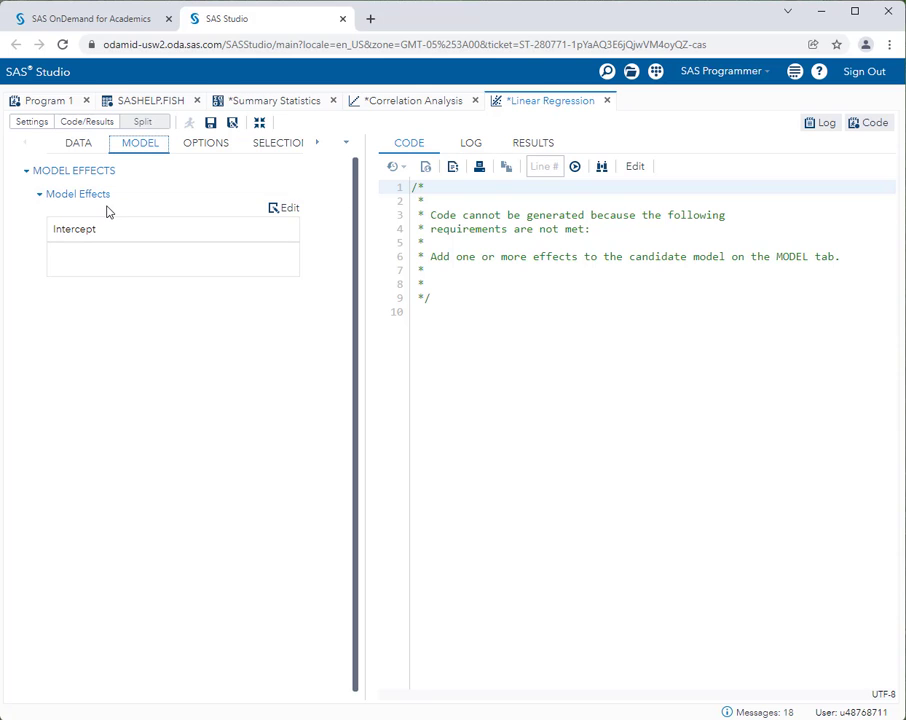
left_click(284, 209)
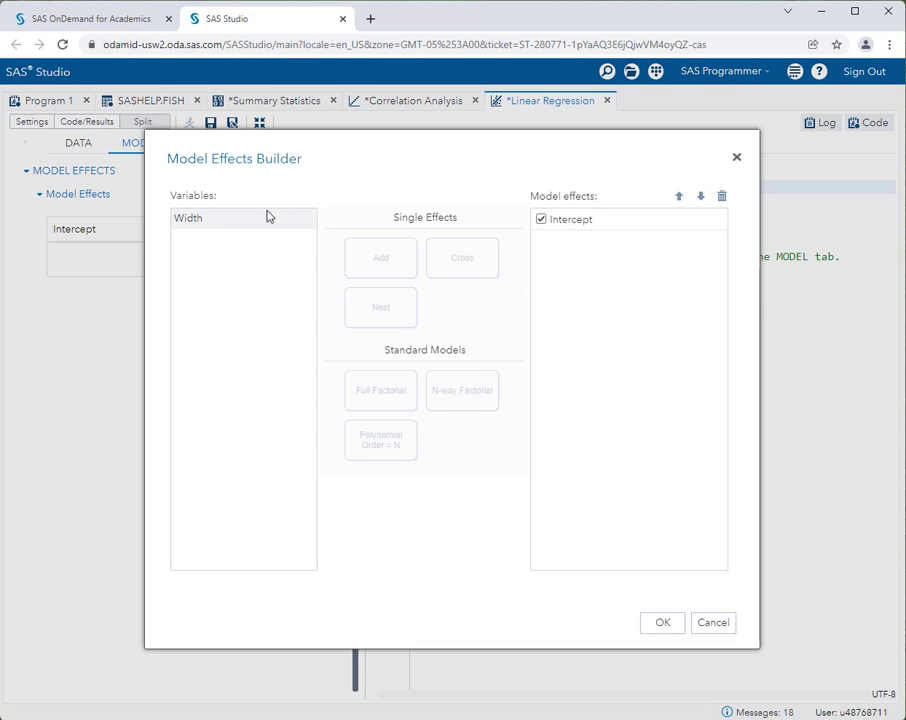
left_click(211, 228)
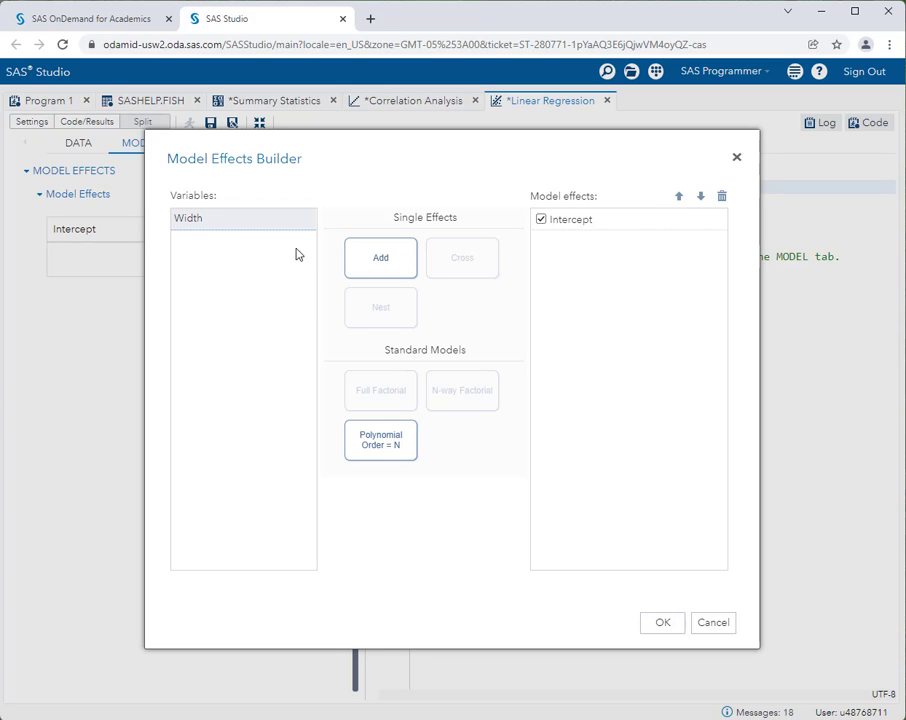
left_click(403, 258)
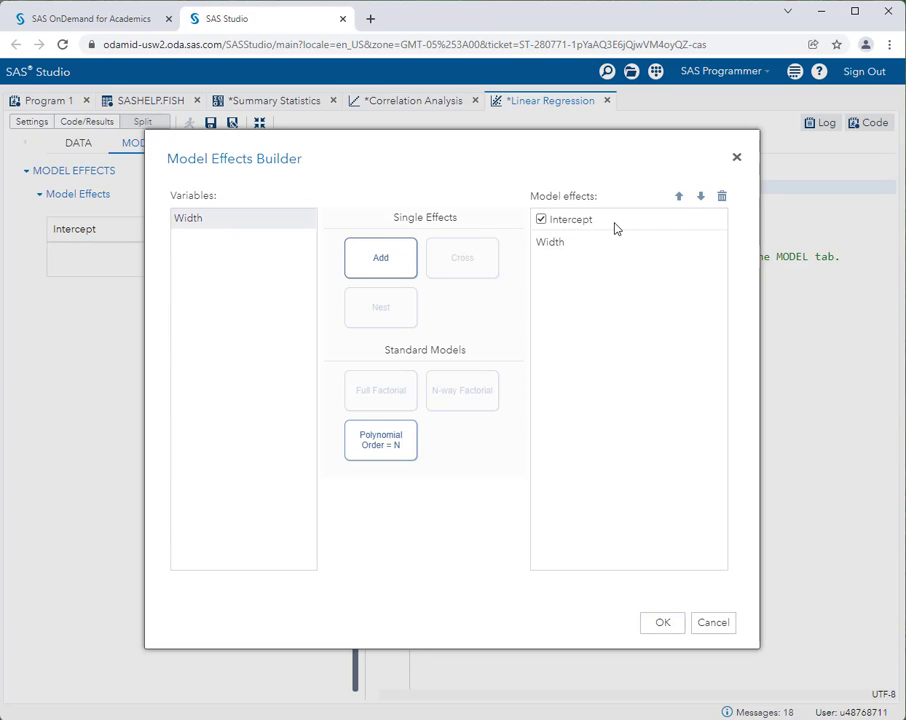
left_click(662, 622)
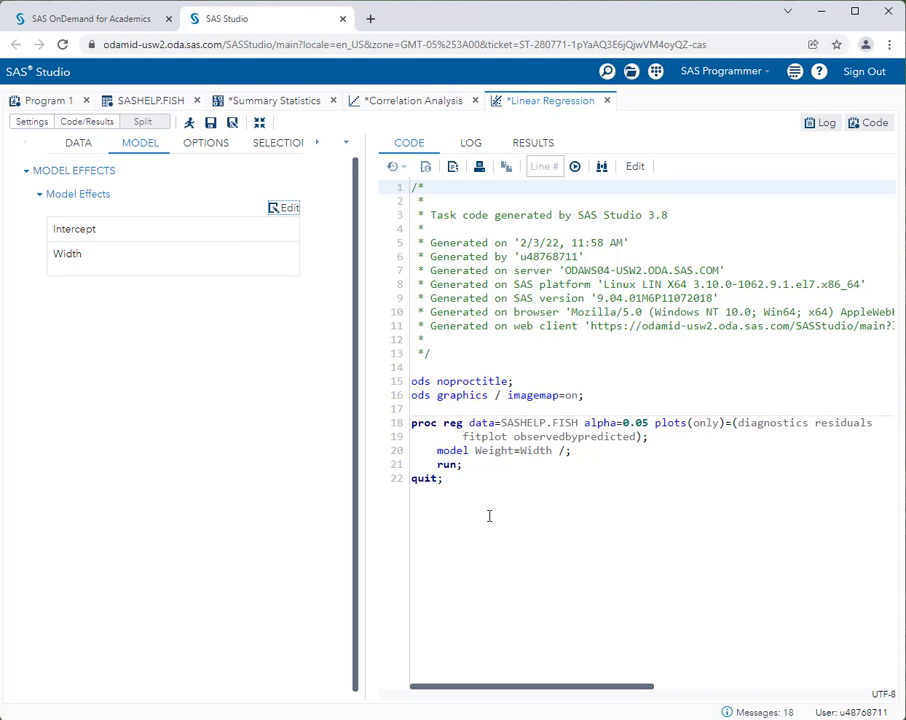
Check the regression options, run the task and review the fit statistics, parameter estimates and observed-by-predicted plot
left_click(205, 146)
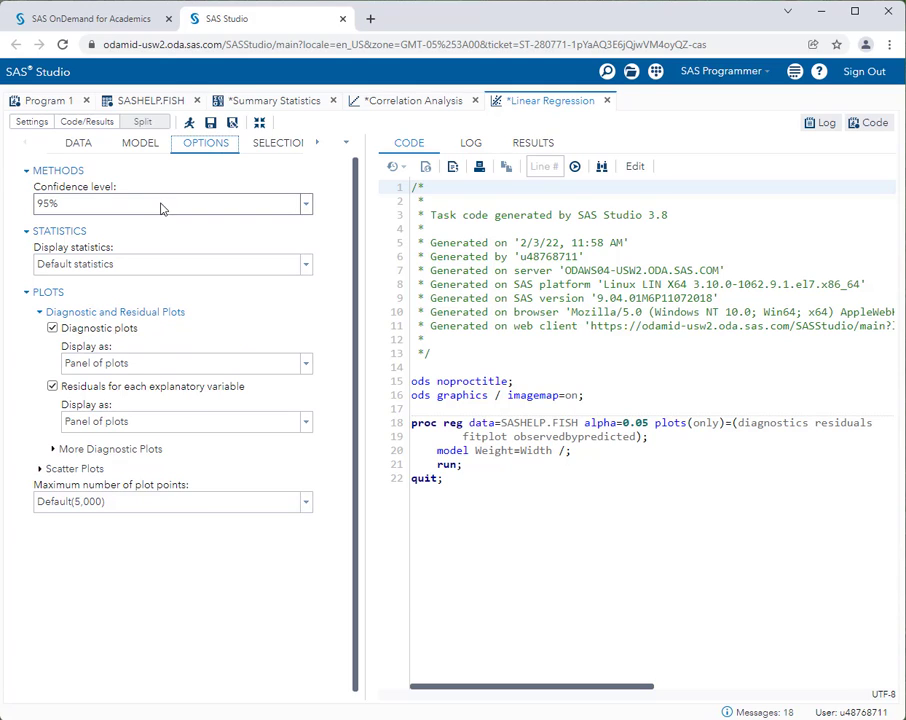
left_click(190, 124)
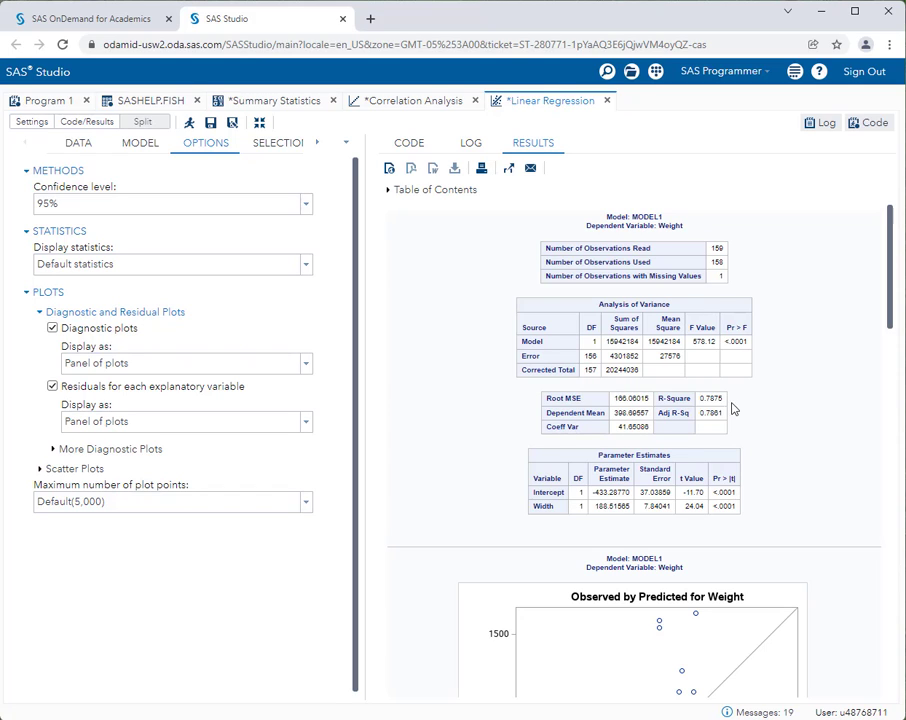
scroll(775, 293, "down", 5)
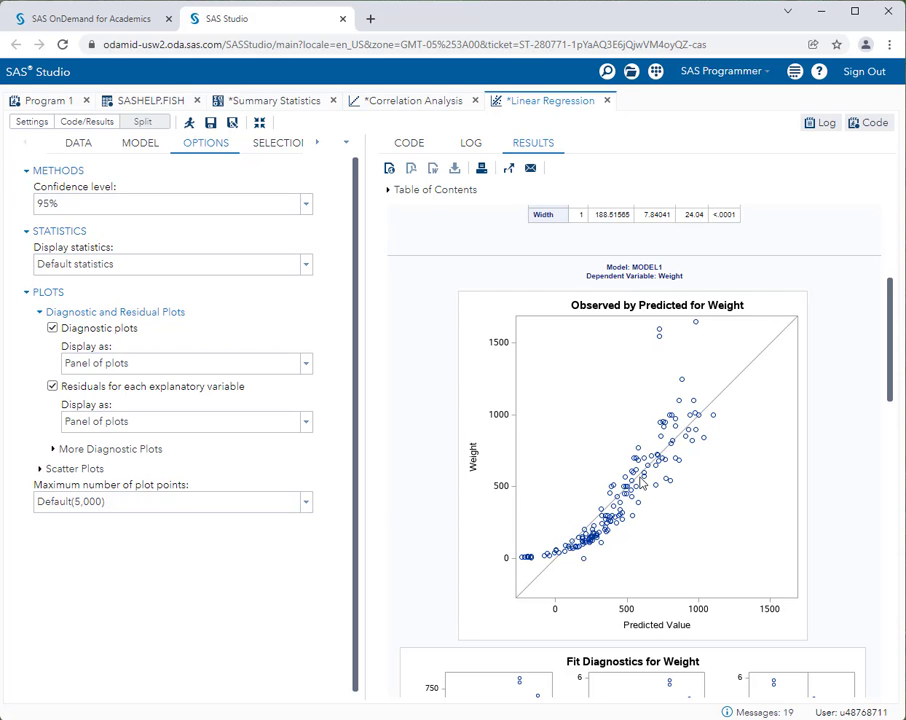
scroll(641, 478, "up", 3)
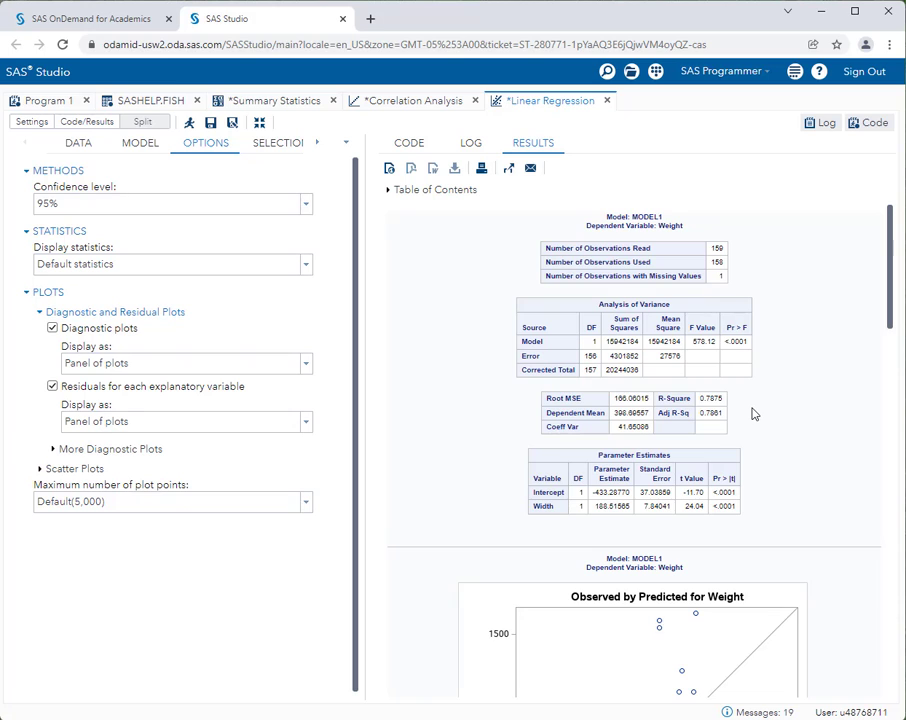
Examine the regression's observed-by-predicted plot, fit diagnostics panel and residual plot for Weight against the parameter estimates
scroll(750, 405, "down", 5)
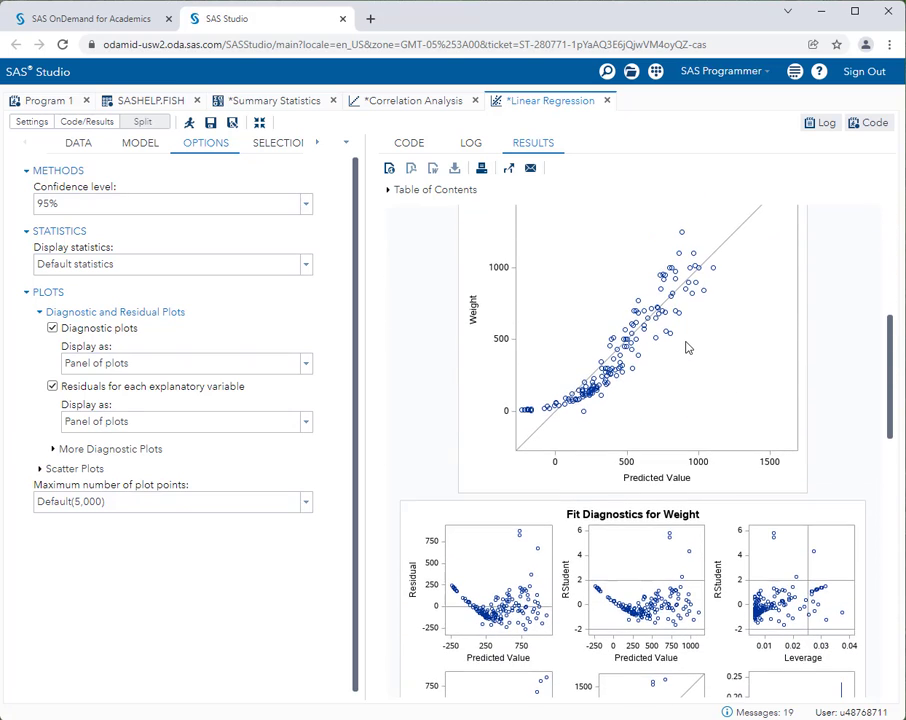
scroll(680, 344, "down", 2)
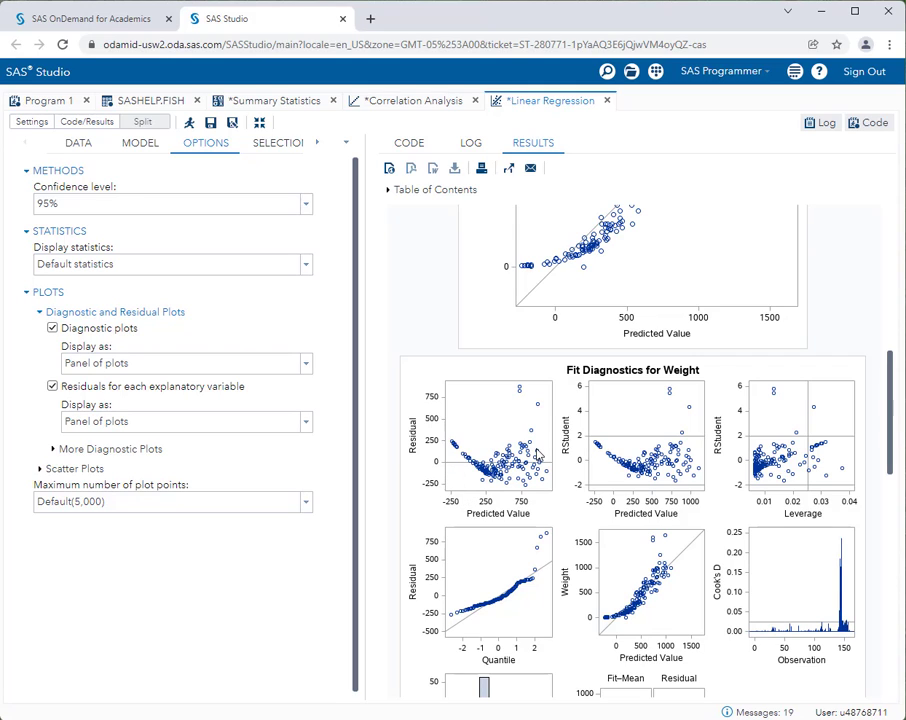
scroll(537, 455, "down", 3)
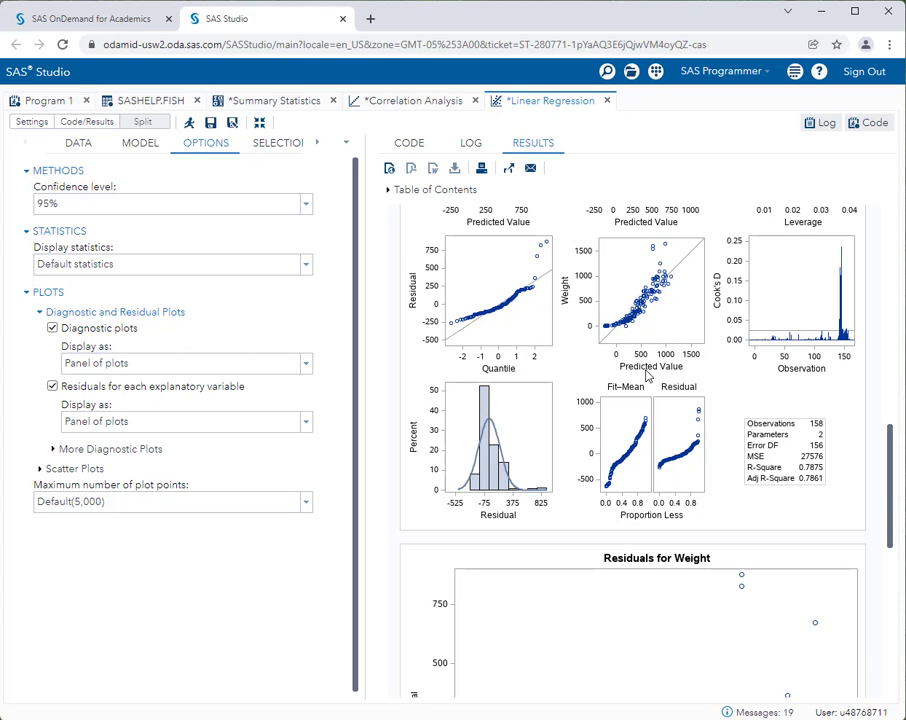
scroll(642, 371, "down", 4)
scroll(650, 385, "up", 5)
scroll(652, 392, "up", 10)
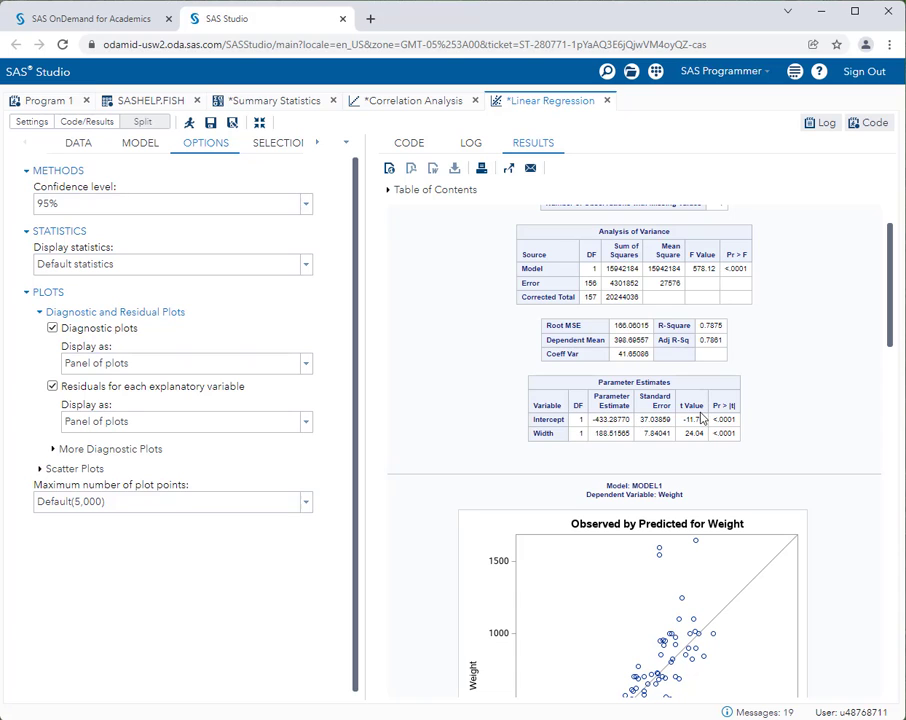
scroll(730, 440, "down", 2)
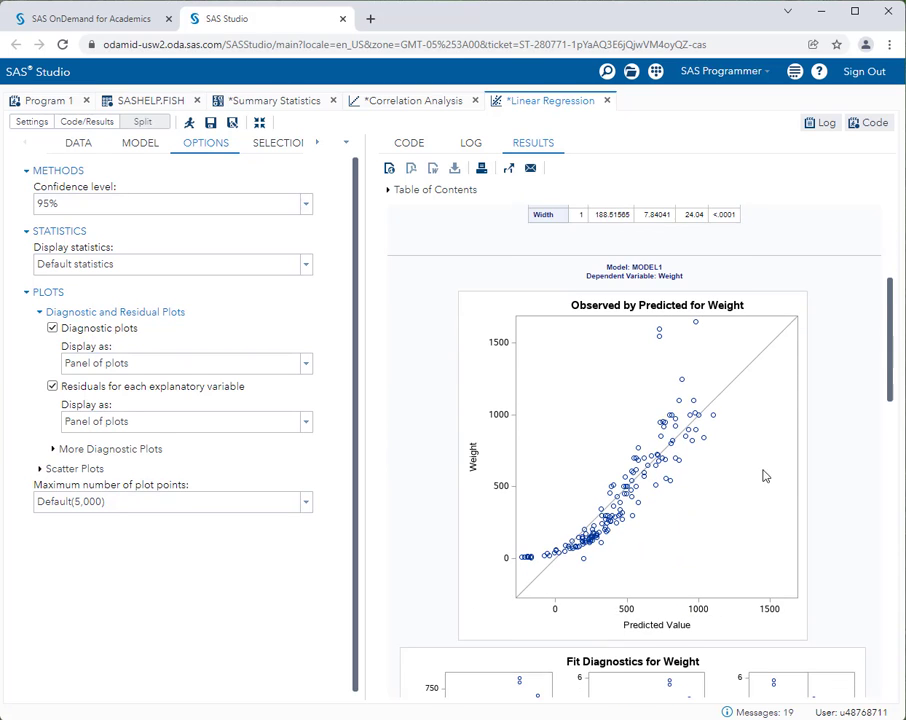
scroll(653, 507, "down", 3)
scroll(519, 453, "down", 1)
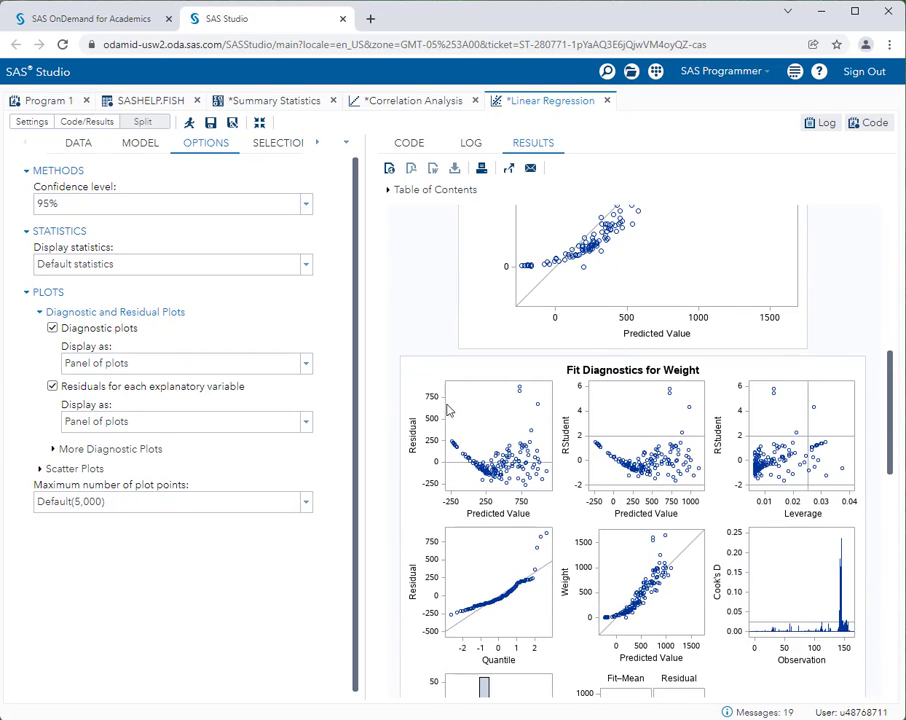
scroll(600, 460, "down", 3)
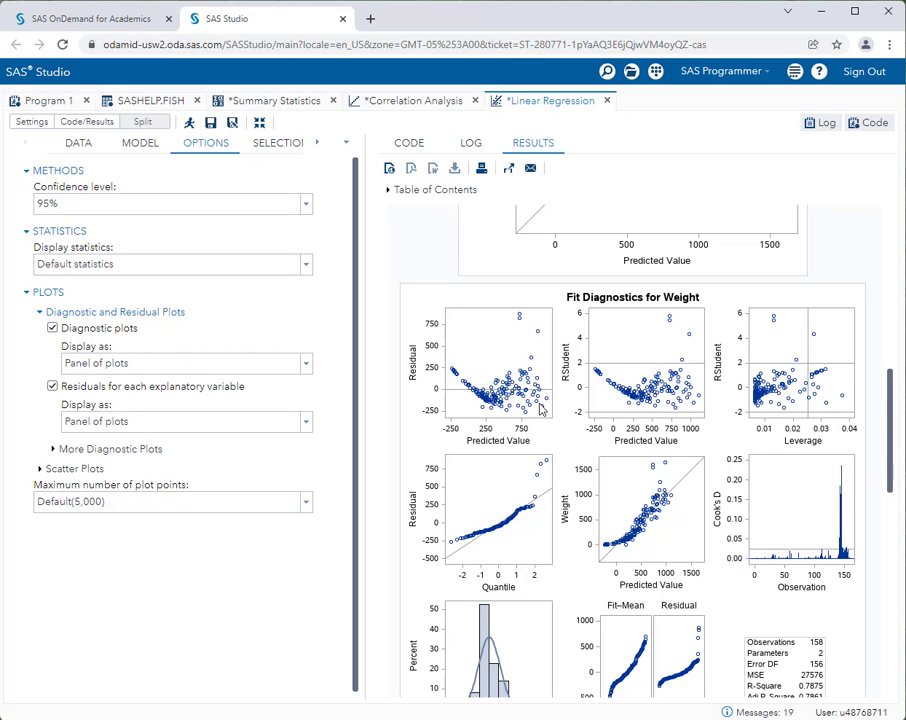
scroll(540, 408, "down", 6)
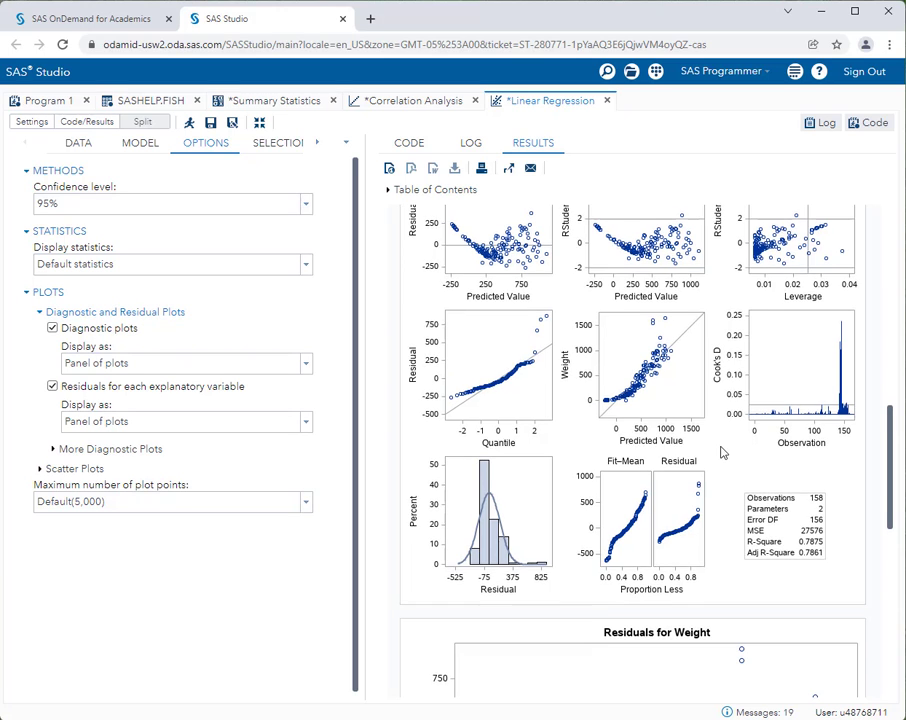
scroll(710, 448, "up", 10)
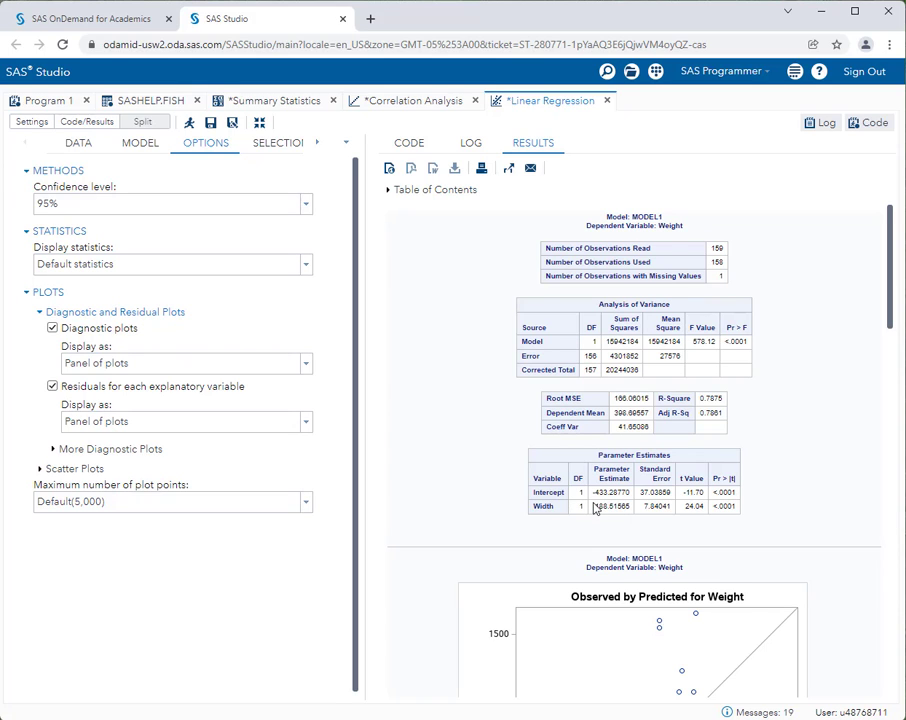
scroll(610, 510, "down", 8)
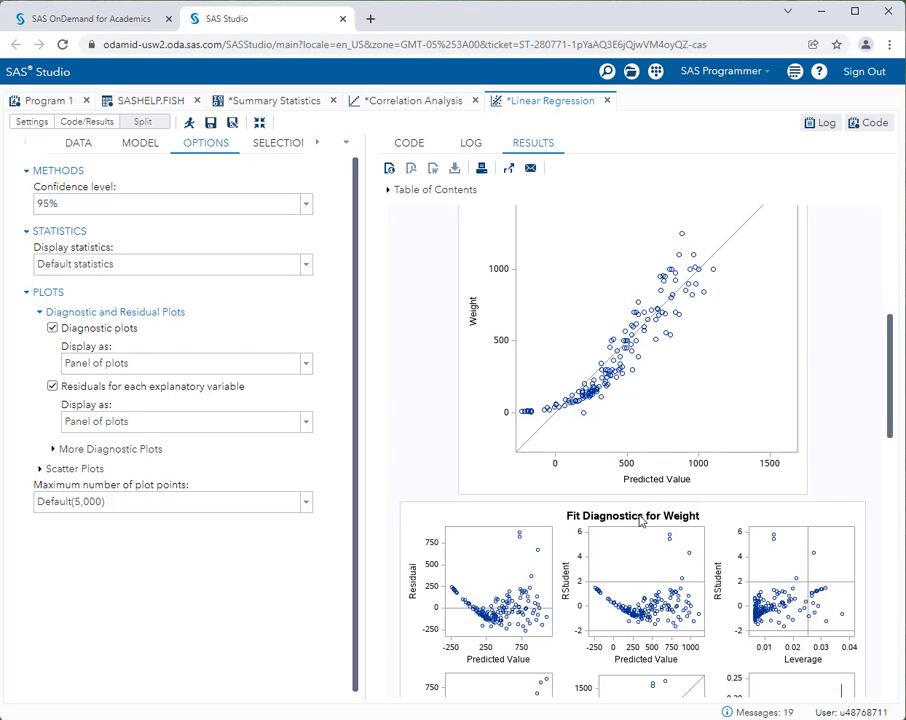